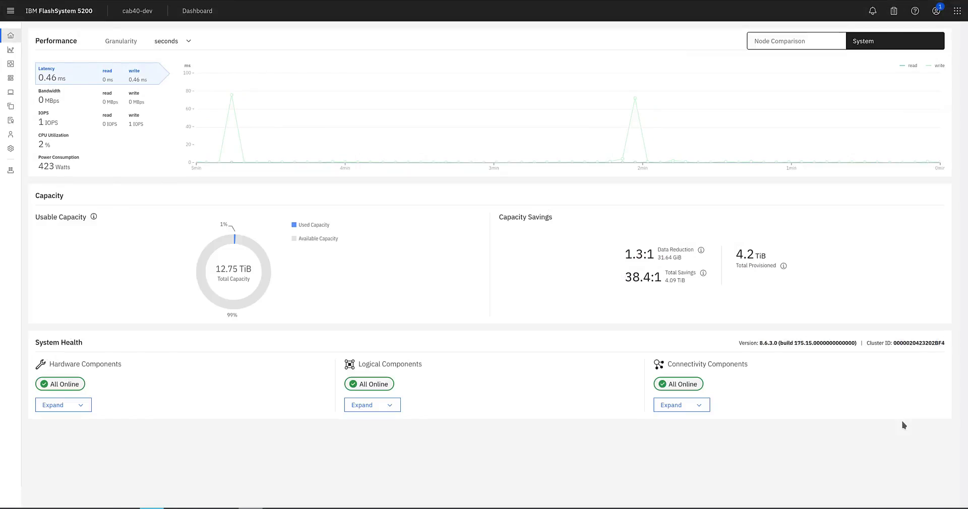
Step: List volumes by host and select host1 - zac07, showing its two 1.00 TiB volumes including vdisk4
{"action": "left_click", "coordinate": [39, 79]}
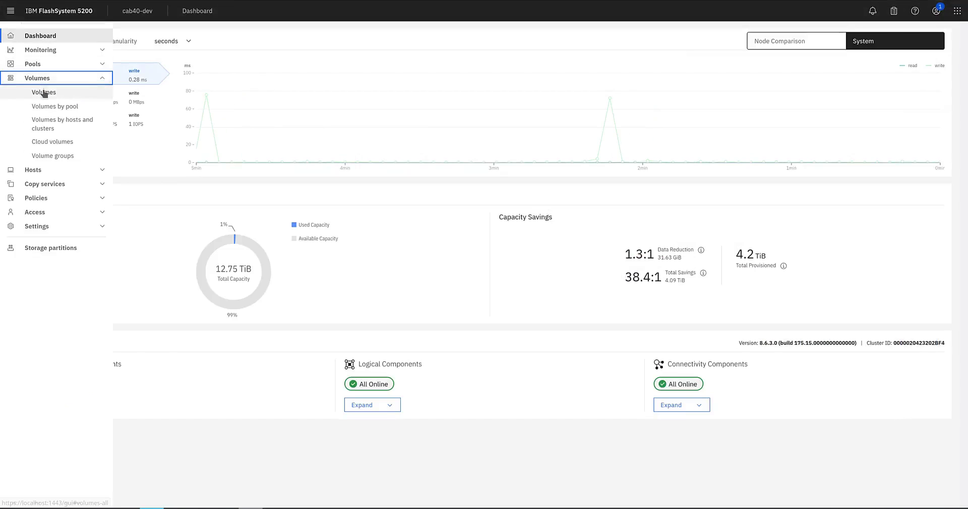
{"action": "left_click", "coordinate": [44, 92]}
{"action": "mouse_move", "coordinate": [10, 63]}
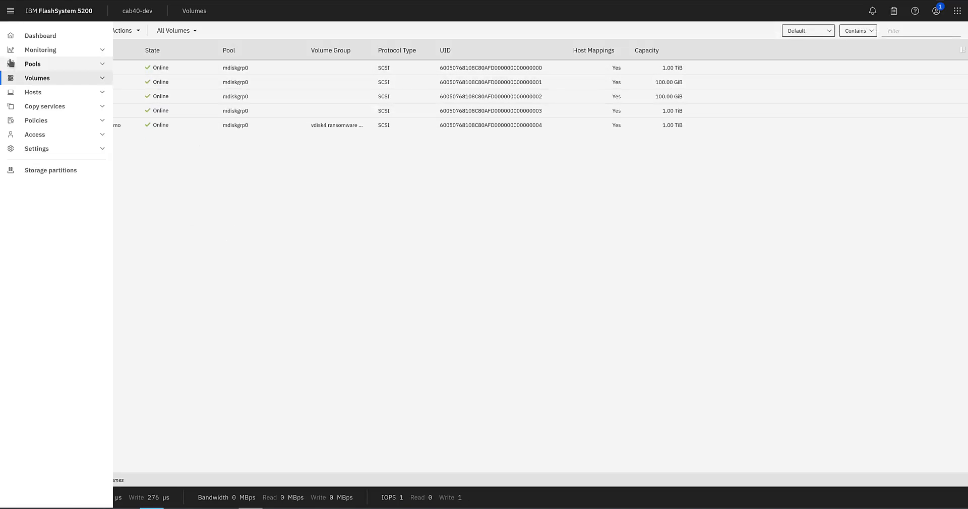
{"action": "left_click", "coordinate": [47, 79]}
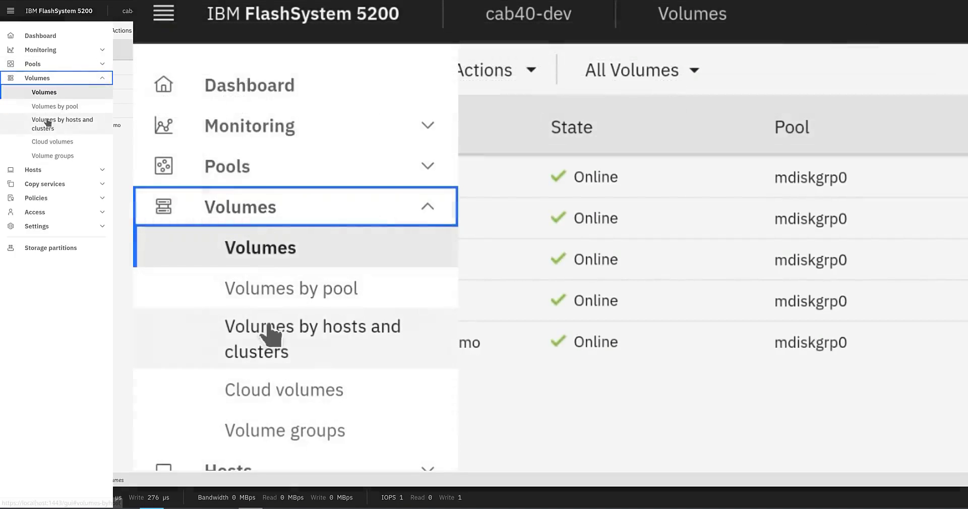
{"action": "left_click", "coordinate": [52, 127]}
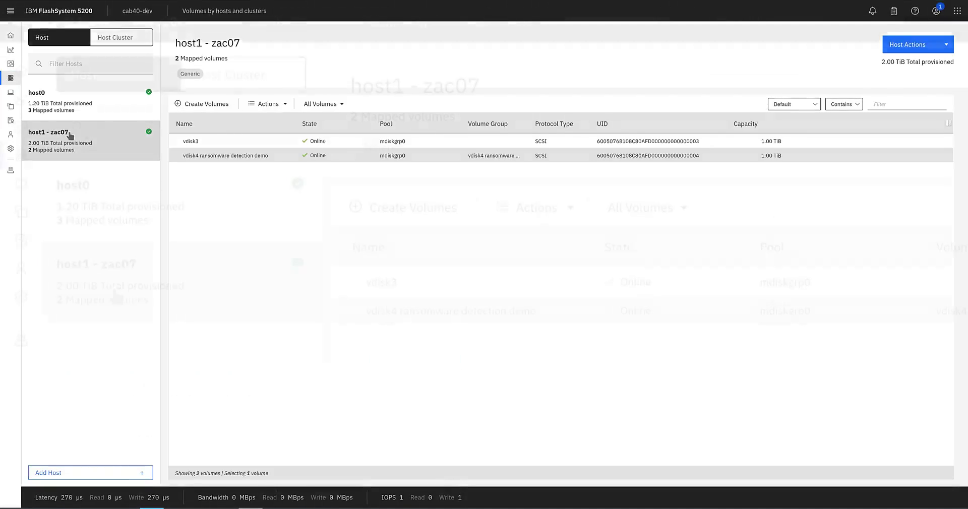
{"action": "left_click", "coordinate": [57, 143]}
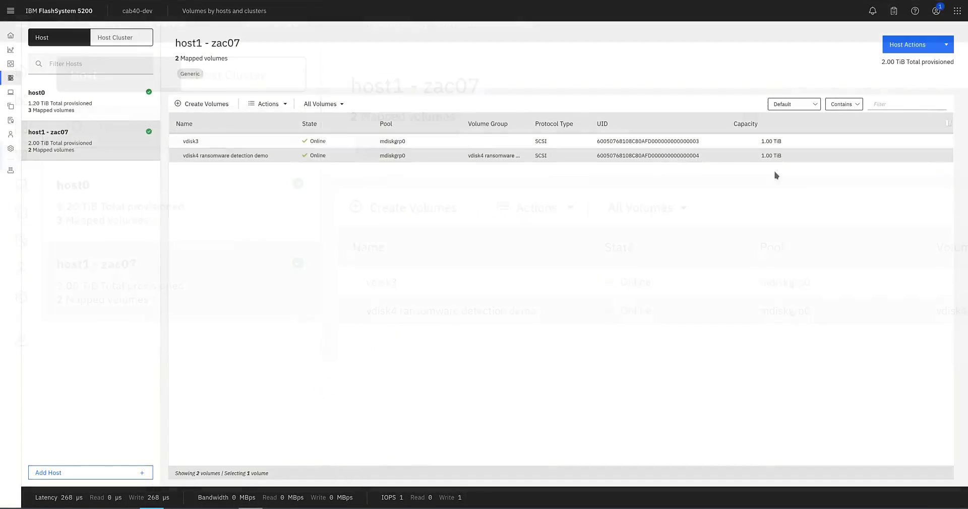
{"action": "key", "text": "ctrl+F9"}
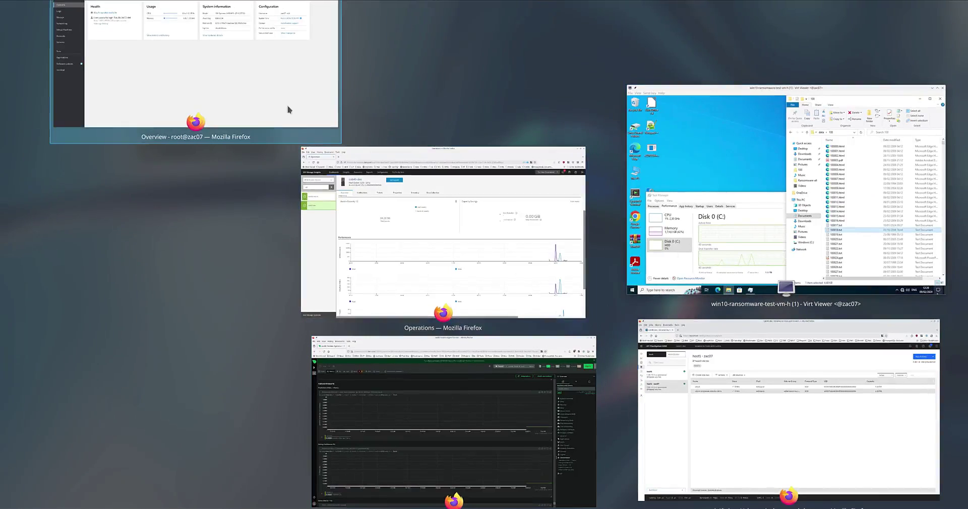
Step: Open win10-ransomware-test-vm-h from Cockpit's Virtual Machines list, showing its /dev/mapper/mpathh disk
{"action": "left_click", "coordinate": [237, 81]}
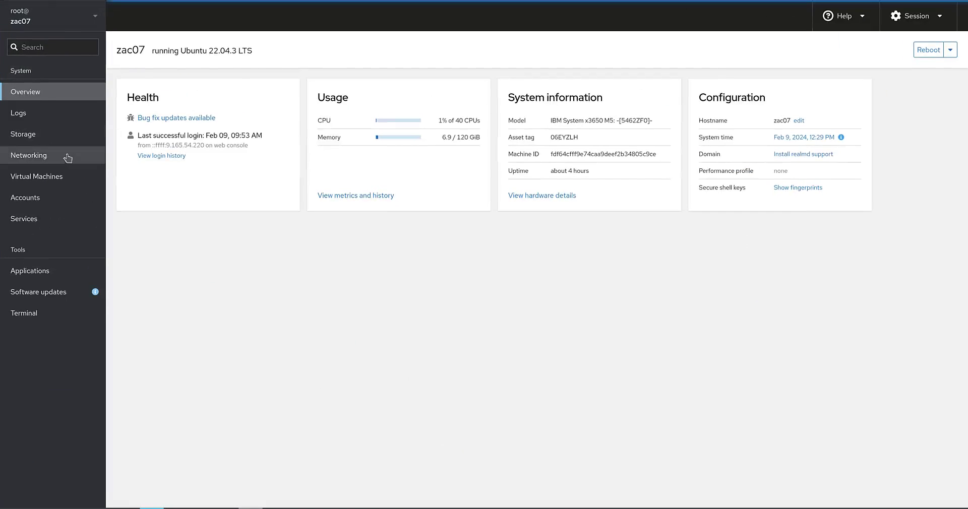
{"action": "left_click", "coordinate": [34, 139]}
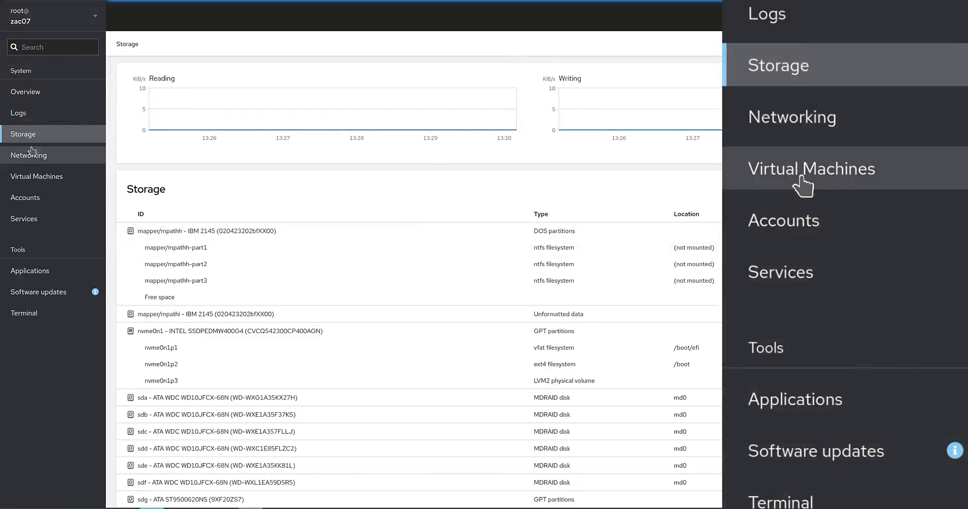
{"action": "left_click", "coordinate": [34, 177]}
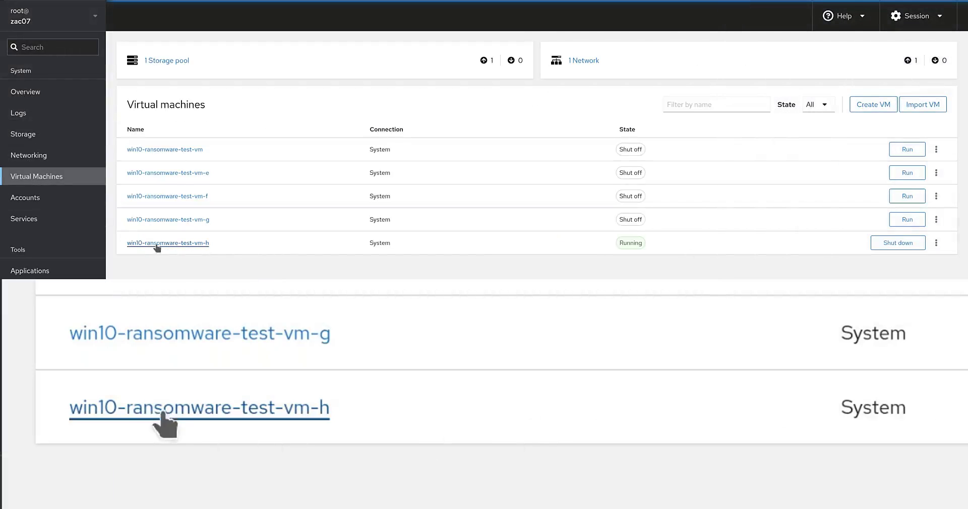
{"action": "left_click", "coordinate": [160, 244]}
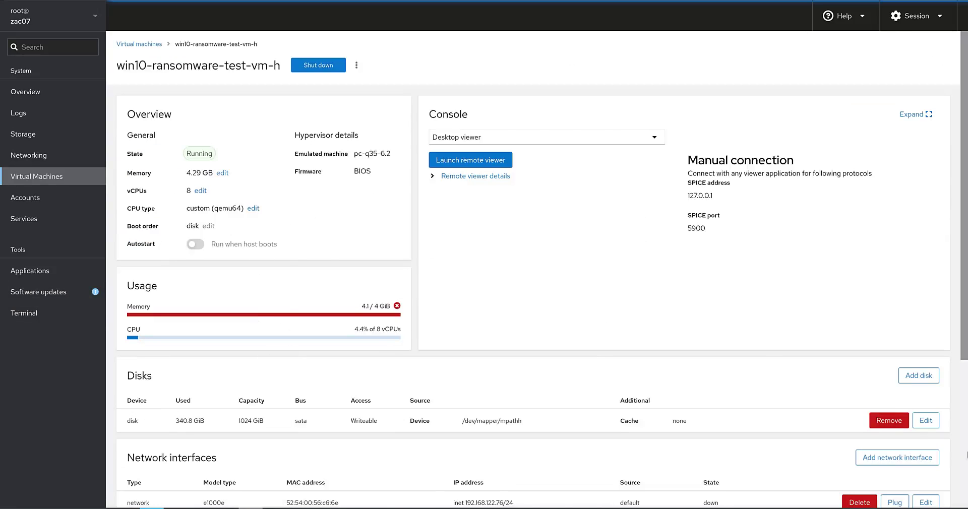
{"action": "key", "text": "super"}
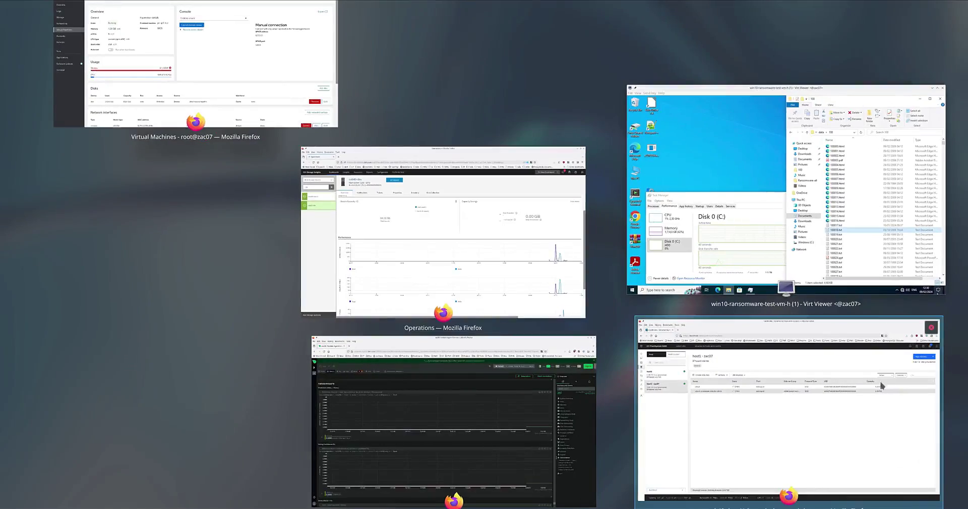
Step: In the Windows VM, open 100017.txt in Notepad++ to show readable code, then select 100024.ppt
{"action": "left_click", "coordinate": [739, 166]}
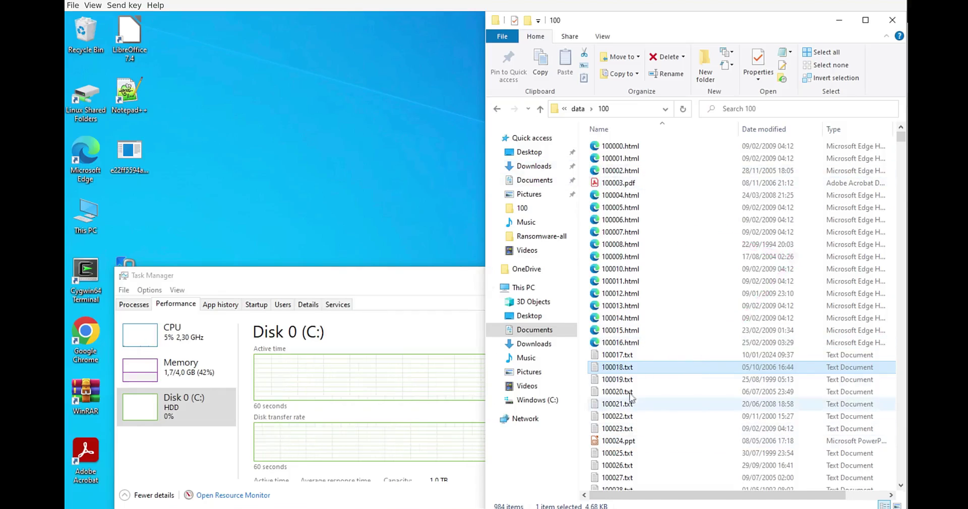
{"action": "left_click", "coordinate": [623, 355]}
{"action": "right_click", "coordinate": [624, 357]}
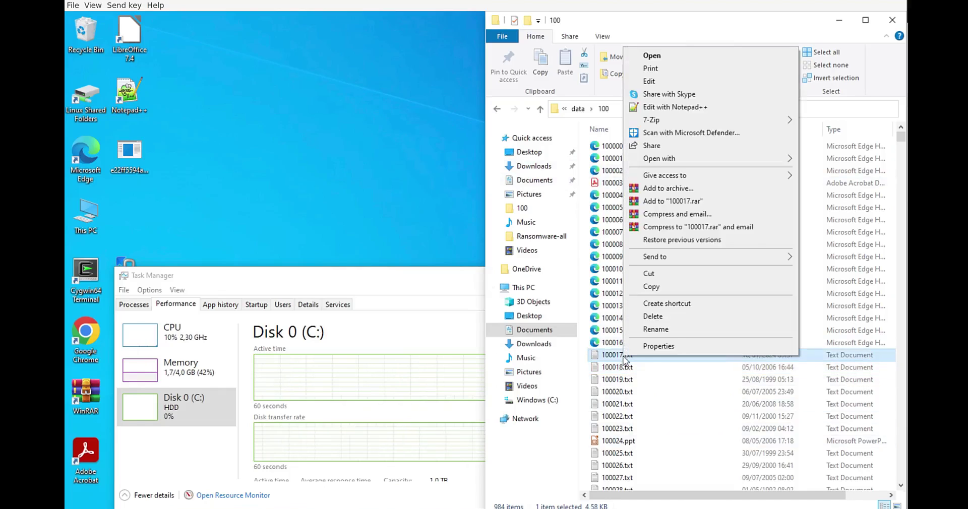
{"action": "left_click", "coordinate": [662, 108]}
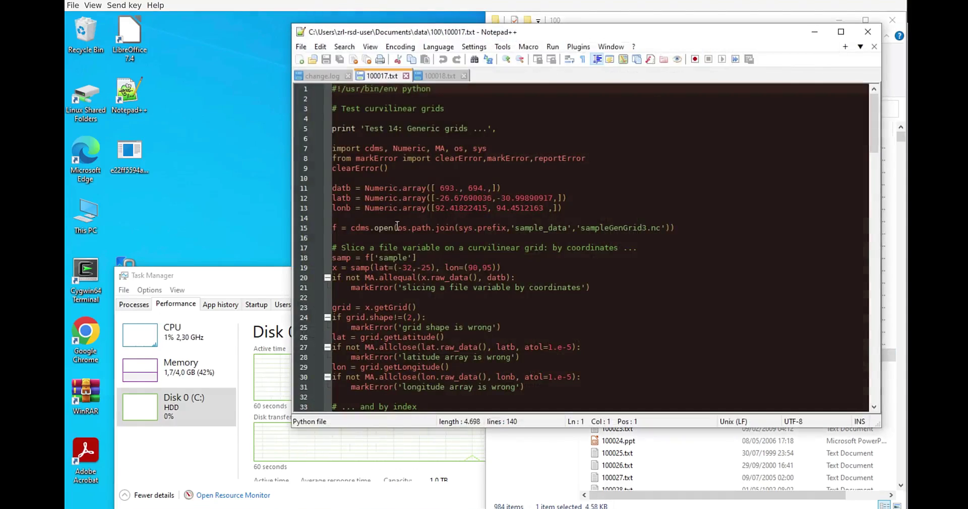
{"action": "left_click", "coordinate": [681, 21]}
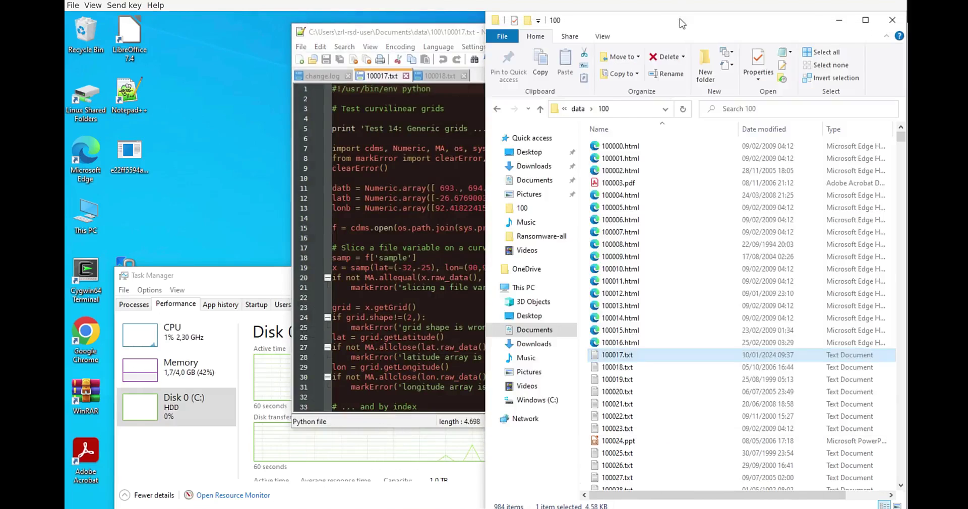
{"action": "left_click", "coordinate": [616, 445]}
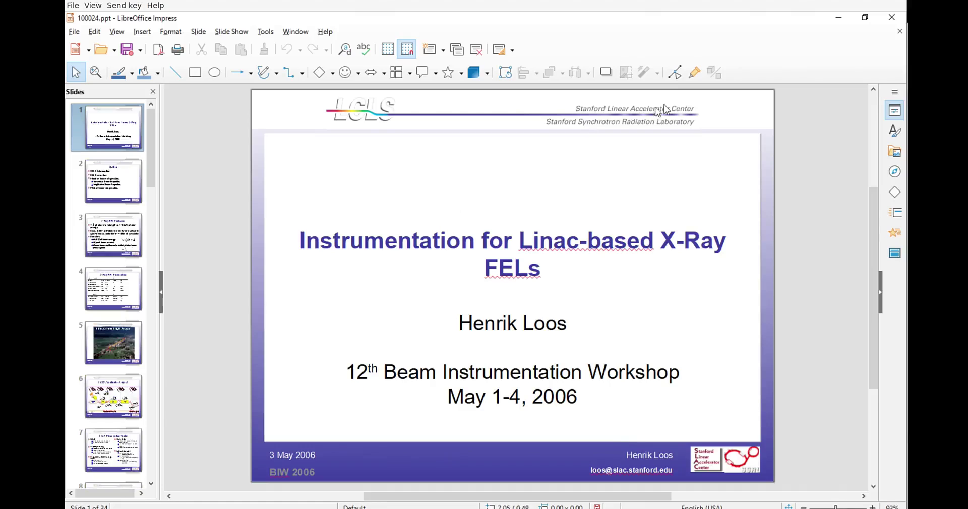
Step: Close 100024.ppt in Impress, choosing Don't Save
{"action": "left_click", "coordinate": [894, 19]}
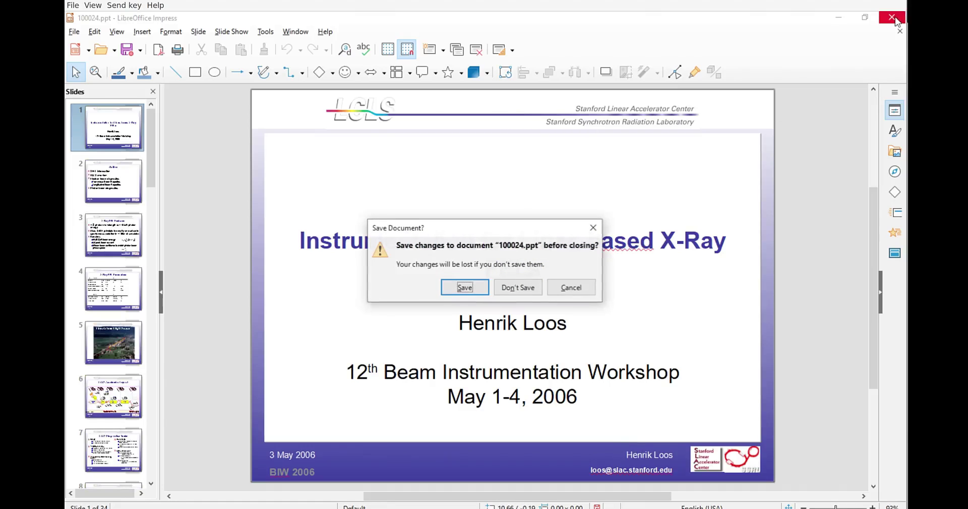
{"action": "left_click", "coordinate": [508, 287]}
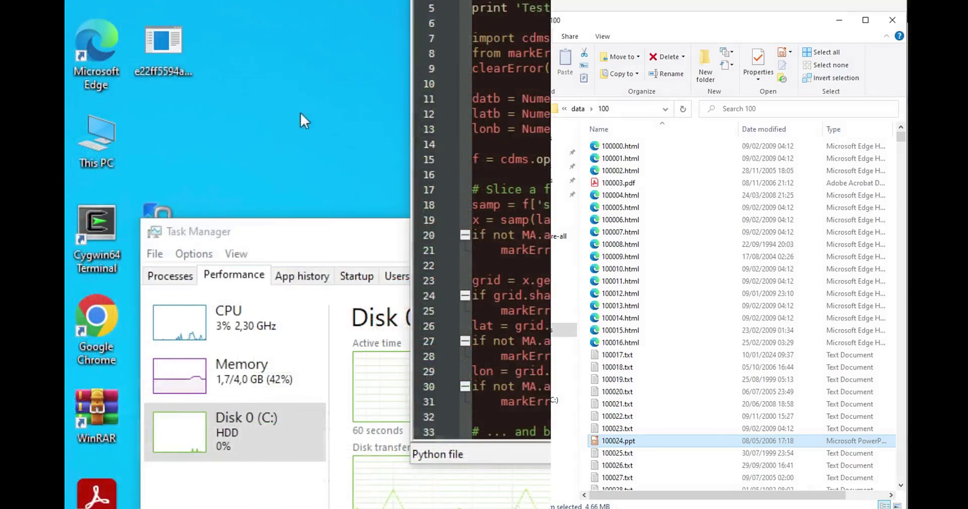
{"action": "left_click", "coordinate": [168, 55]}
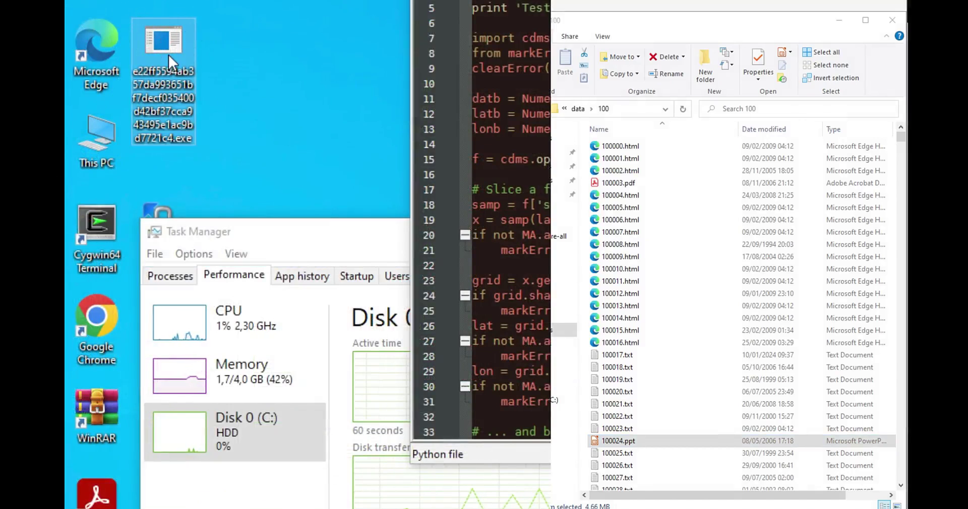
{"action": "right_click", "coordinate": [168, 54]}
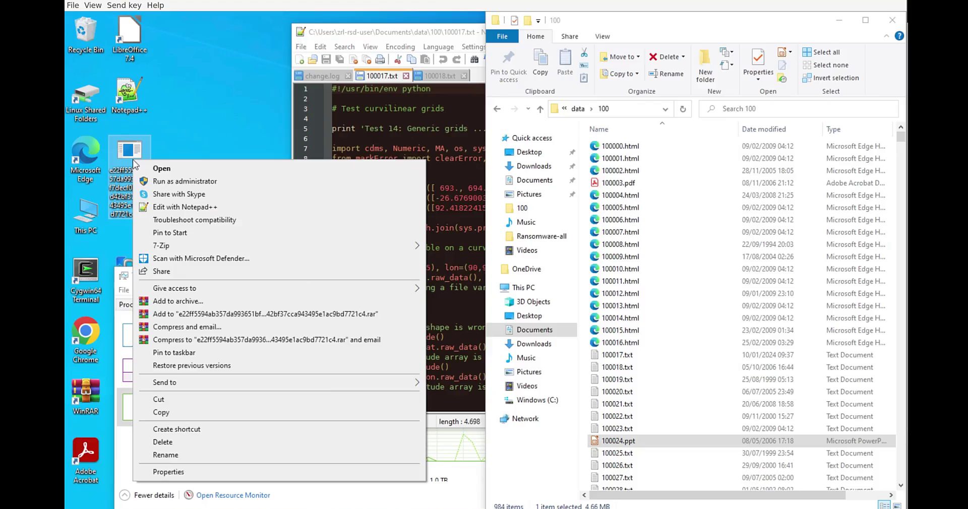
{"action": "left_click", "coordinate": [185, 126]}
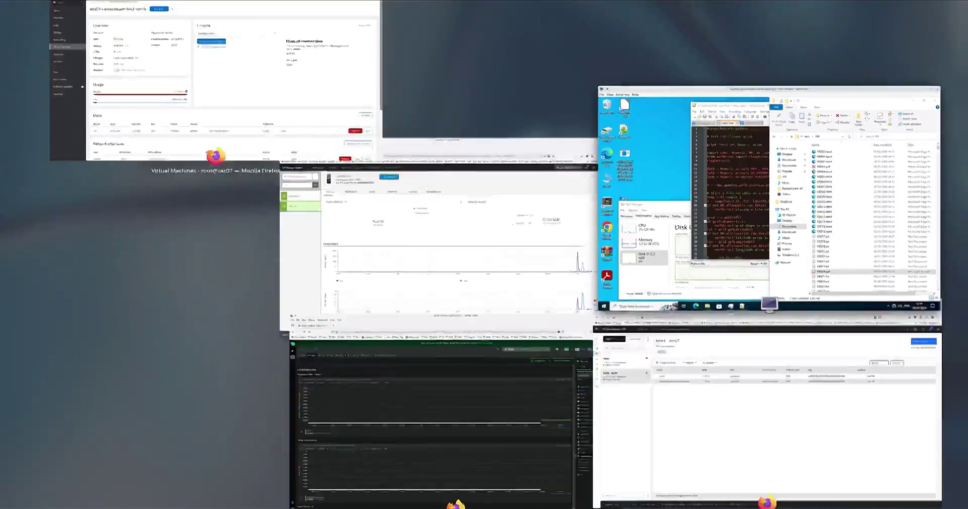
Step: Check the Netdata dashboard's Inference Time chart reading 5.0221 ms
{"action": "key", "text": "super"}
{"action": "left_click", "coordinate": [471, 421]}
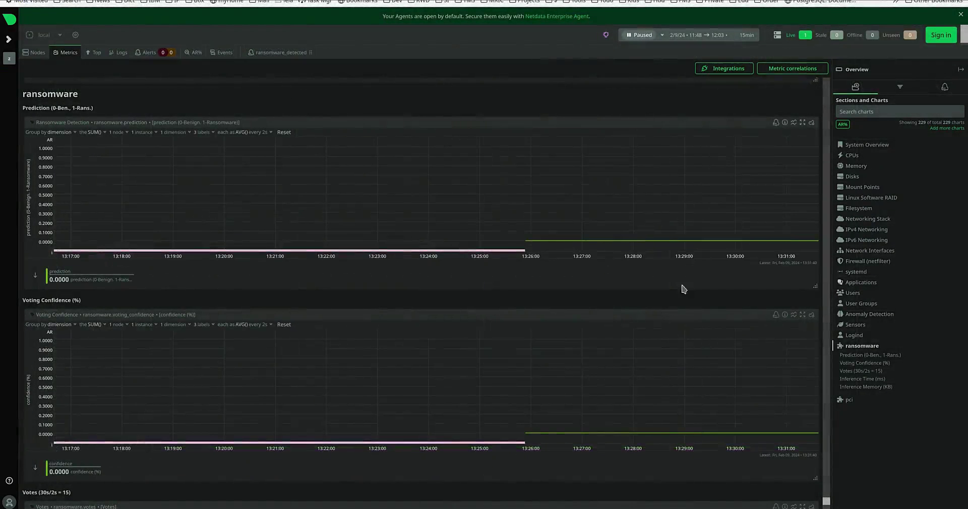
{"action": "mouse_move", "coordinate": [667, 366]}
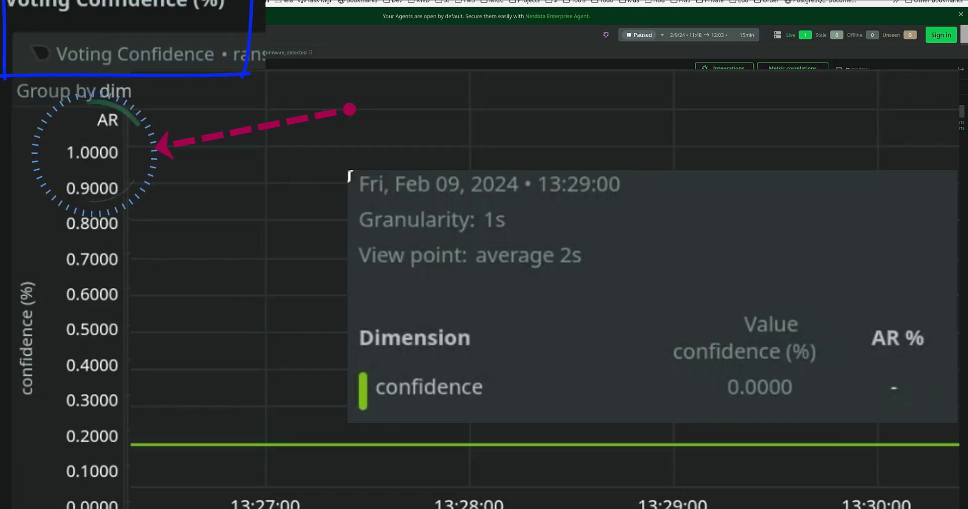
{"action": "scroll", "coordinate": [650, 324], "scroll_direction": "down", "scroll_amount": 4}
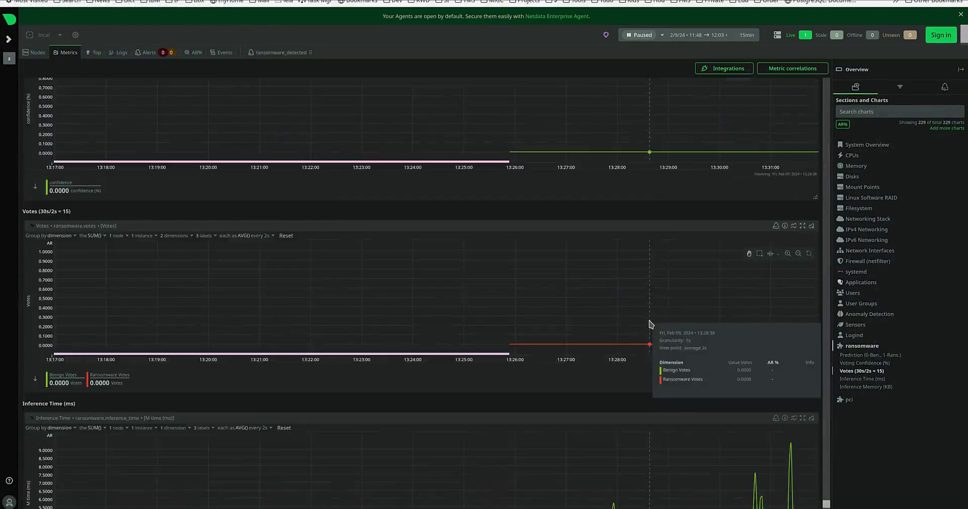
{"action": "scroll", "coordinate": [649, 324], "scroll_direction": "down", "scroll_amount": 5}
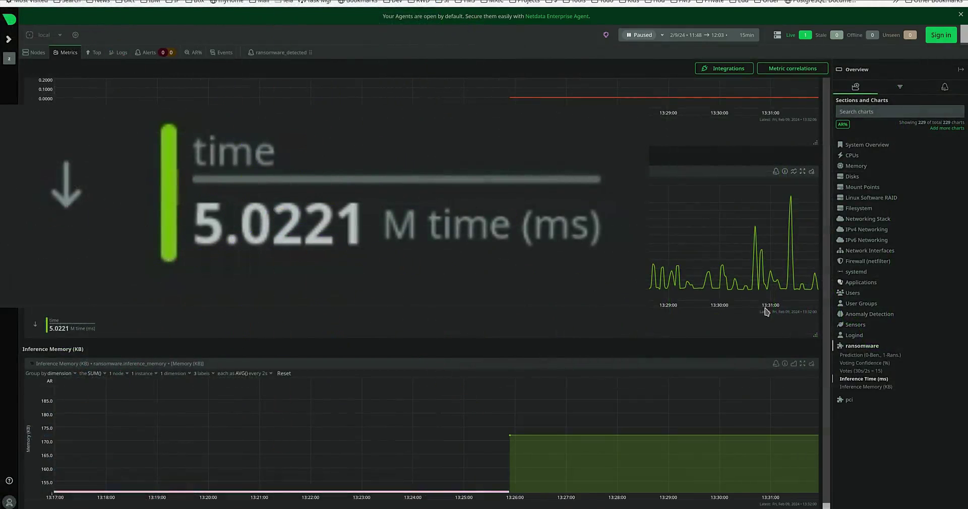
{"action": "key", "text": "ctrl+F9"}
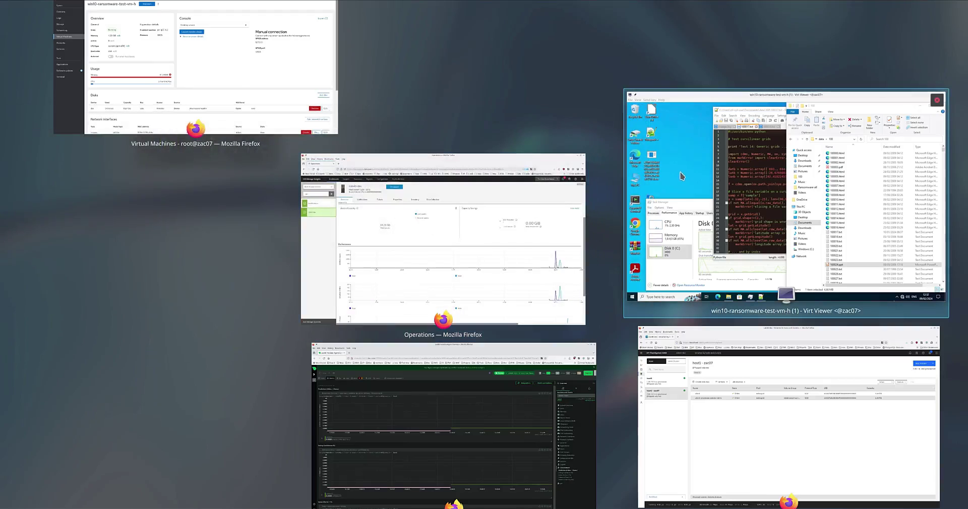
Step: Run the ransomware executable on the VM desktop as administrator, approving the UAC warning
{"action": "left_click", "coordinate": [684, 167]}
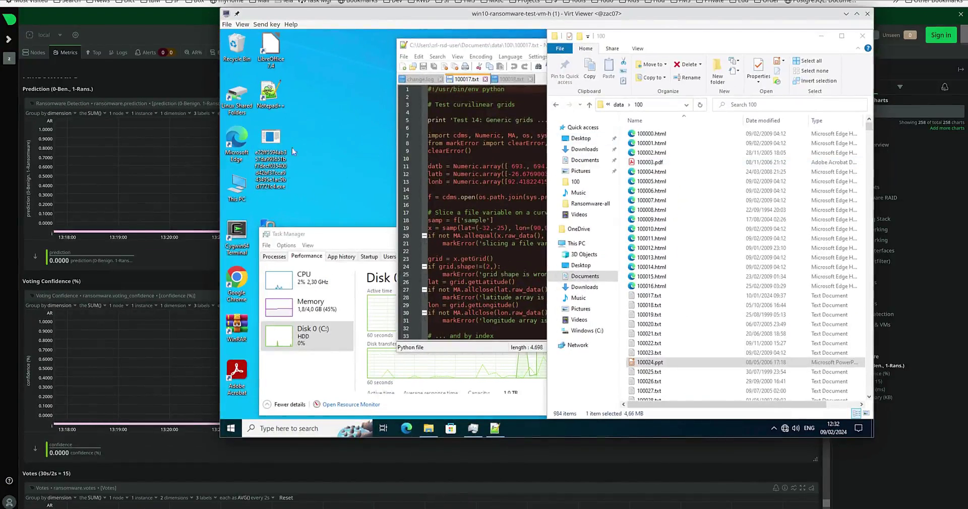
{"action": "right_click", "coordinate": [277, 148]}
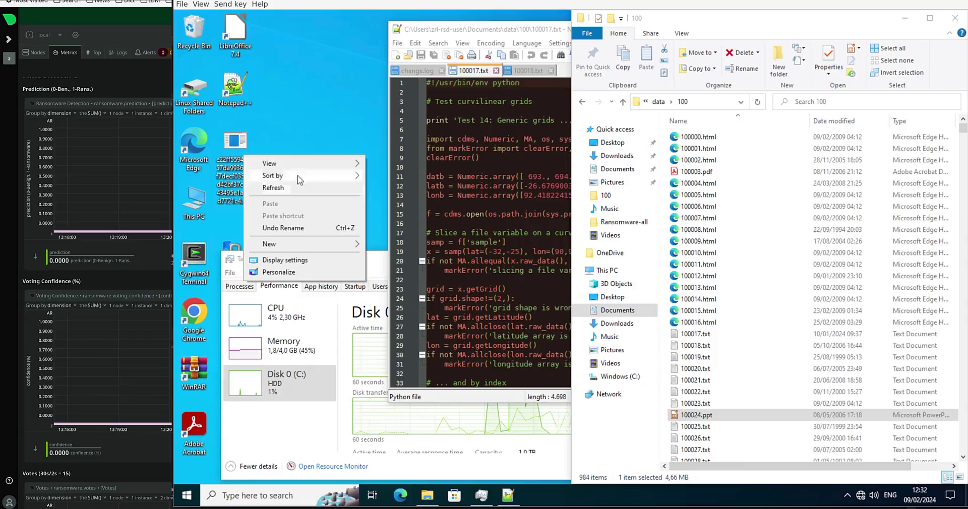
{"action": "left_click", "coordinate": [240, 154]}
{"action": "left_click", "coordinate": [240, 155]}
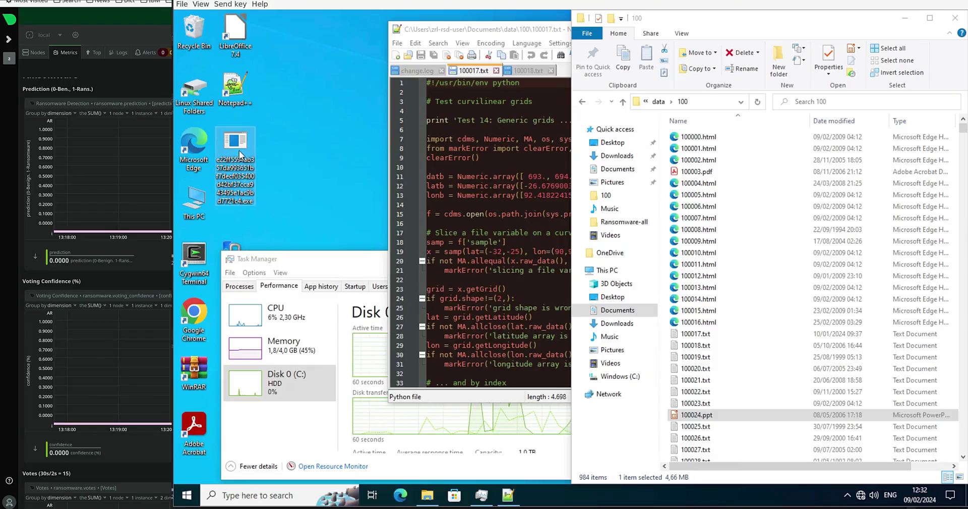
{"action": "right_click", "coordinate": [240, 155]}
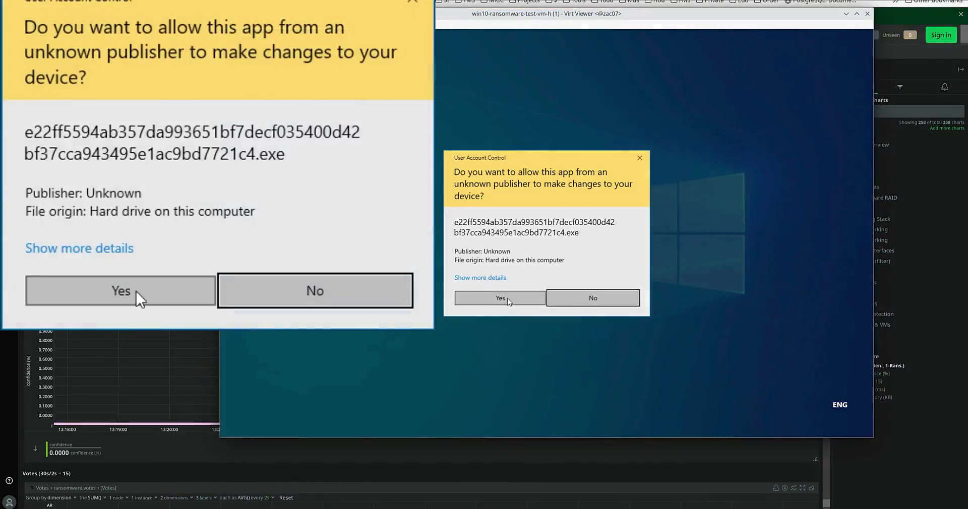
{"action": "left_click", "coordinate": [509, 300]}
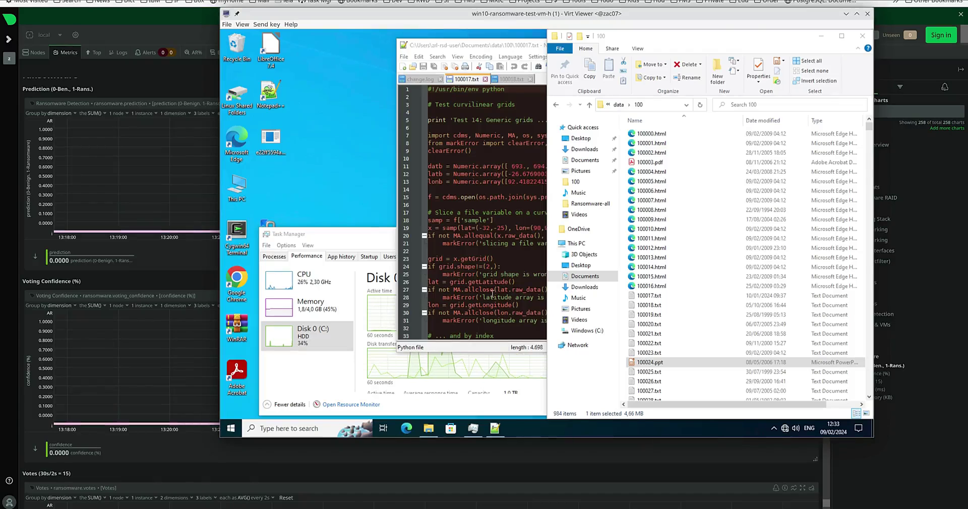
Step: Check Cockpit's VM page, where CPU climbs to 46.9% of 8 vCPUs
{"action": "key", "text": "ctrl+F10"}
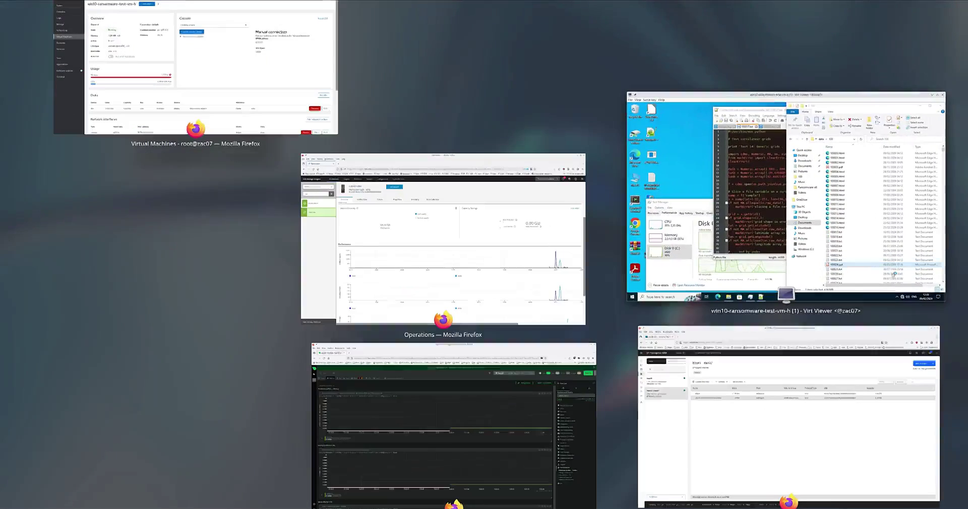
{"action": "left_click", "coordinate": [259, 75]}
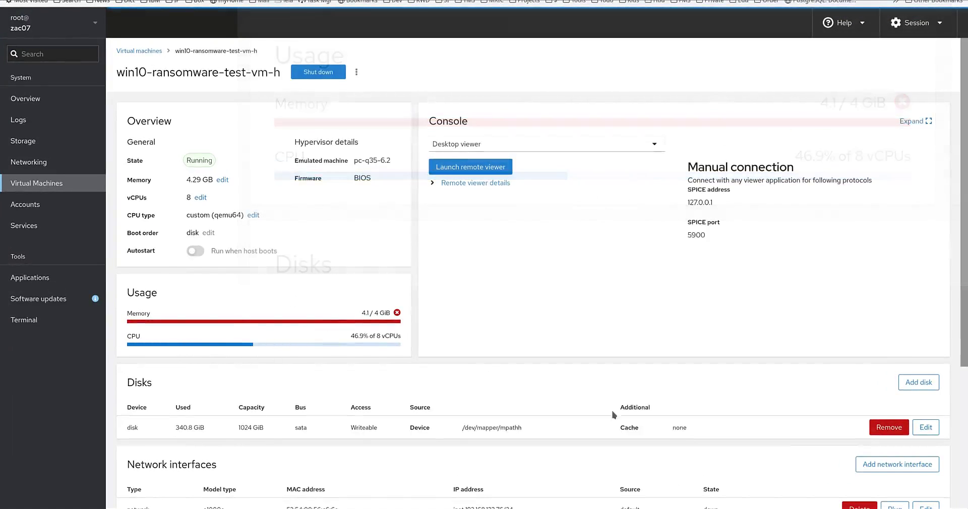
{"action": "key", "text": "ctrl+F10"}
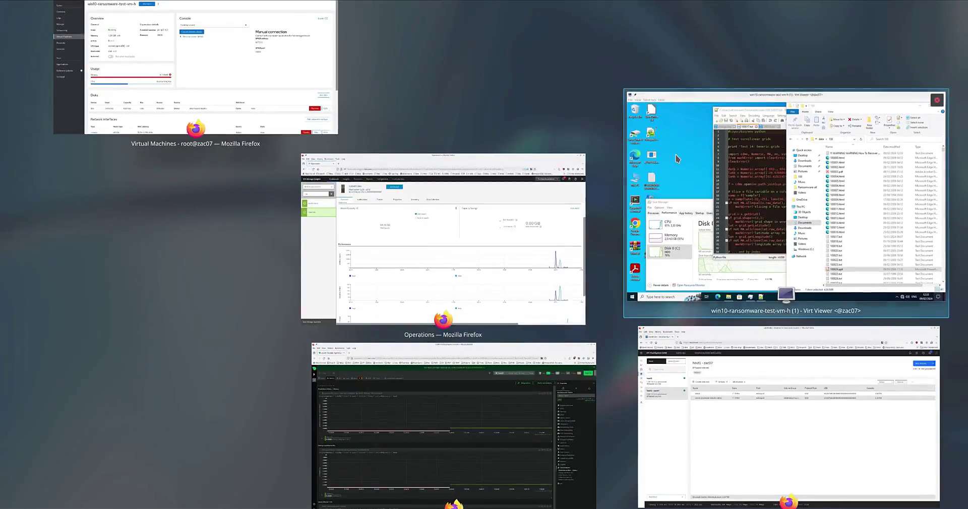
Step: Back in the Windows VM, right-click the new '!!! WARNING WARNING How To Recover Files' note
{"action": "left_click", "coordinate": [677, 159]}
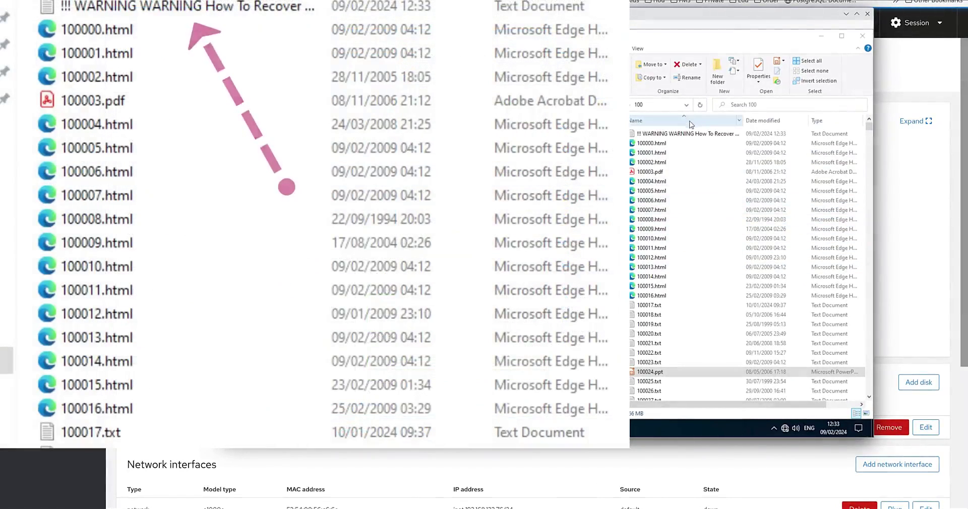
{"action": "left_click", "coordinate": [677, 134]}
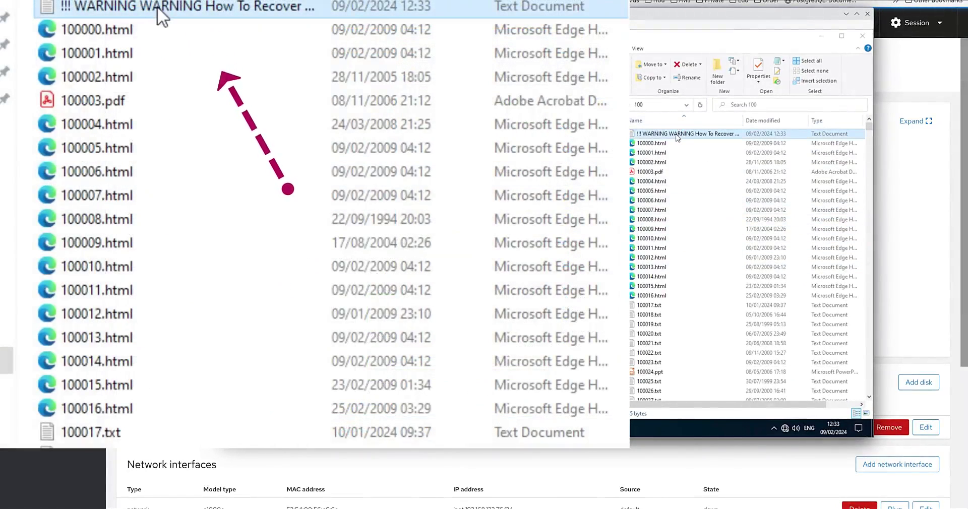
{"action": "right_click", "coordinate": [676, 136]}
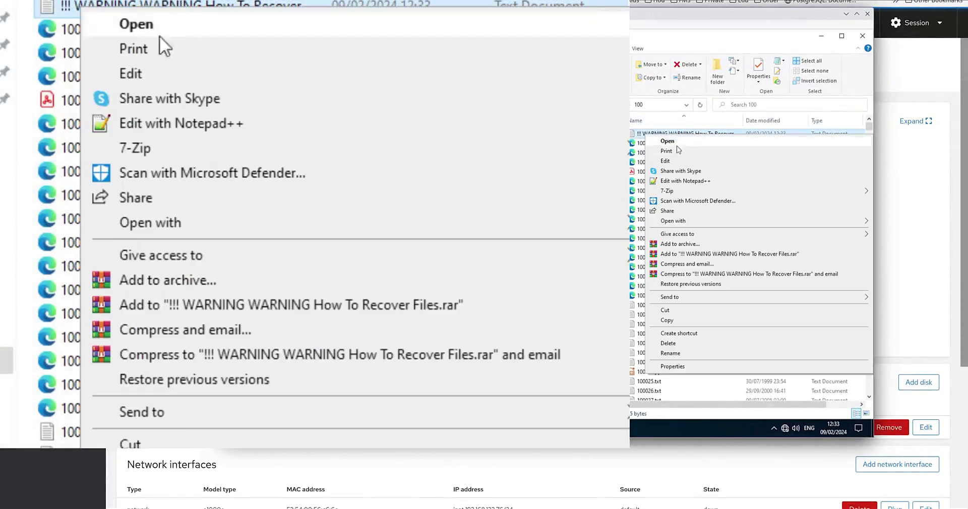
Step: Read the ransom note in Notepad++, close its tab, drop 100017.txt and keep 100018.txt
{"action": "left_click", "coordinate": [680, 182]}
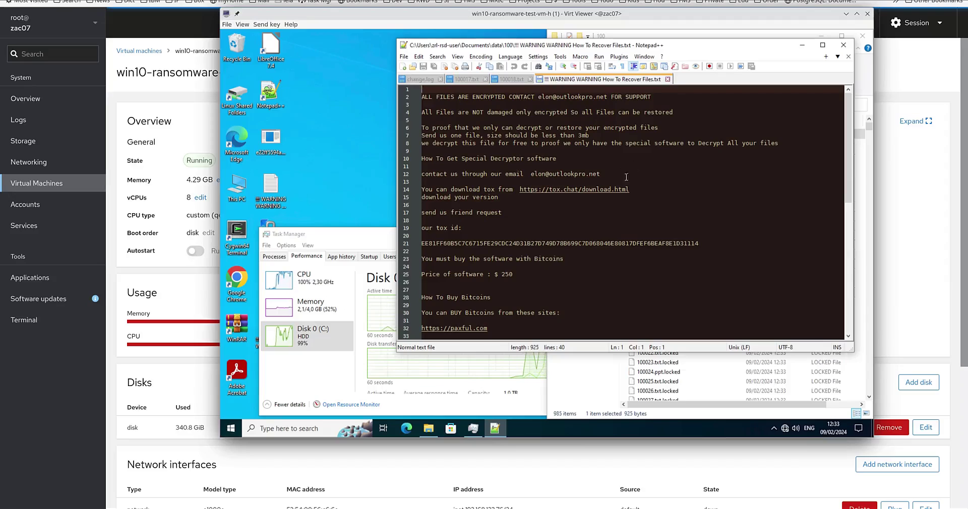
{"action": "middle_click", "coordinate": [623, 79]}
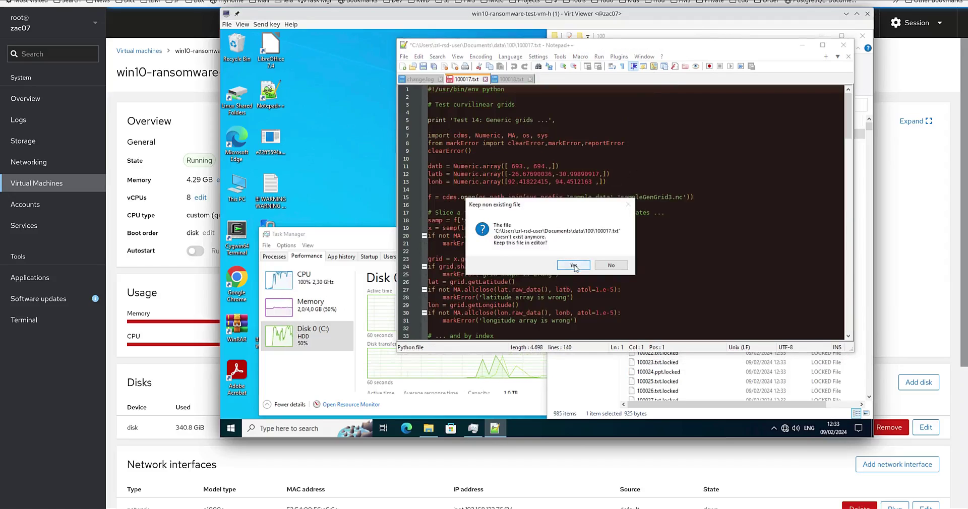
{"action": "left_click", "coordinate": [610, 267]}
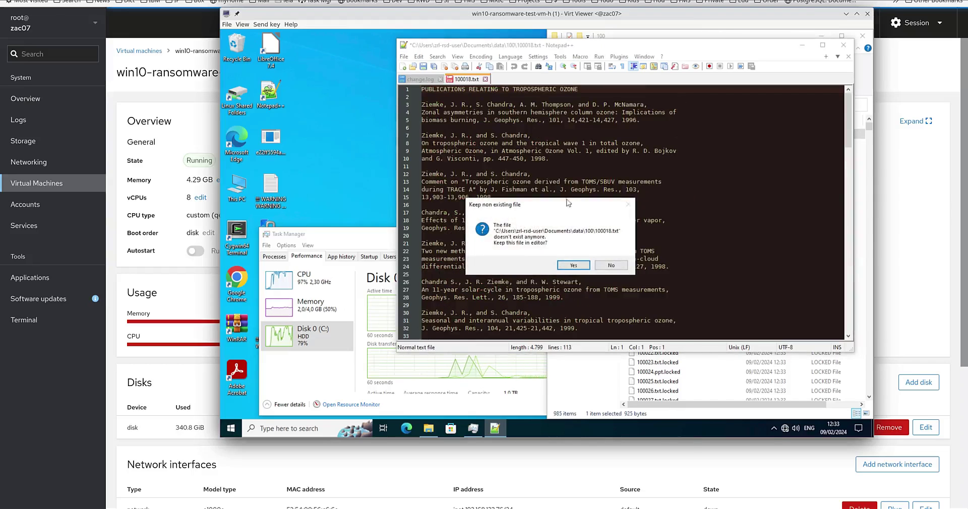
{"action": "left_click", "coordinate": [573, 266]}
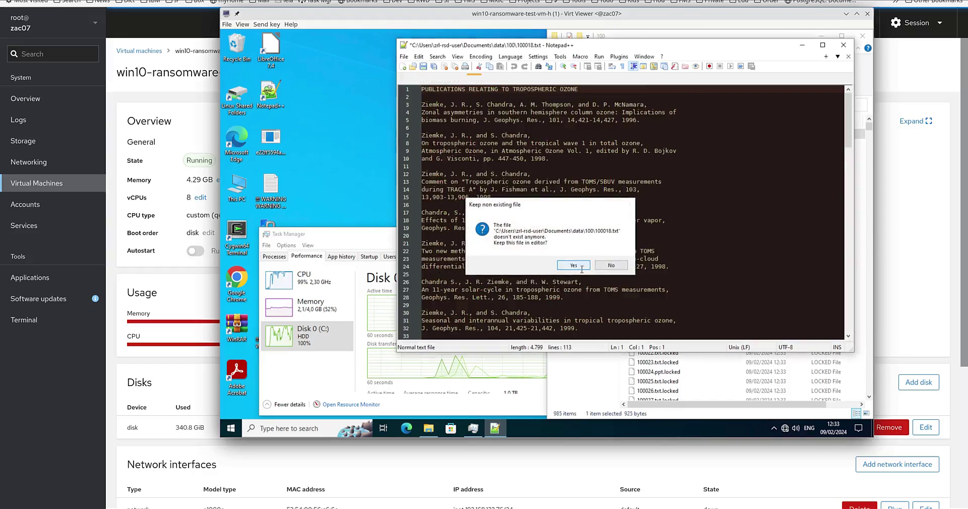
Step: Close Notepad++, saving 100018.txt and dismissing the missing change.log prompt
{"action": "left_click", "coordinate": [844, 46]}
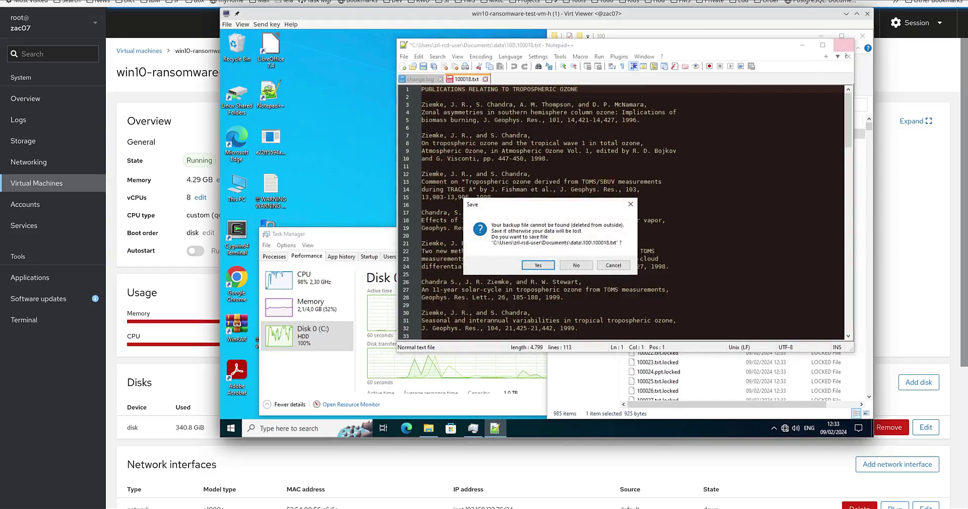
{"action": "left_click", "coordinate": [535, 265]}
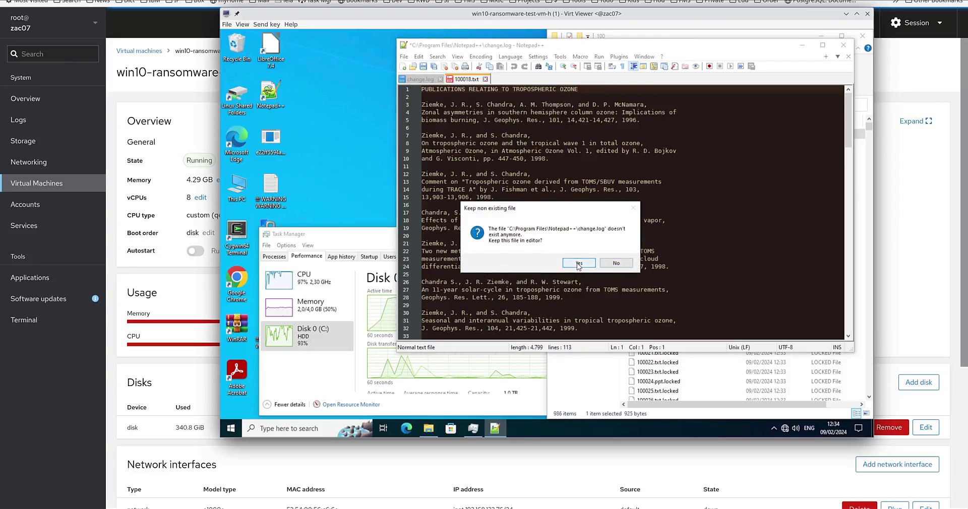
{"action": "left_click", "coordinate": [578, 264]}
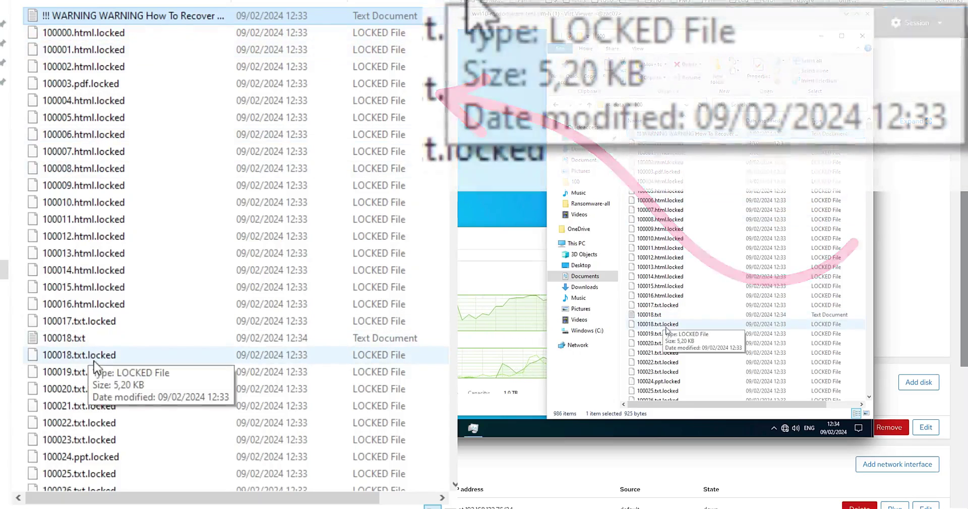
Step: Open 100018.txt.locked in Notepad++ past the langs.xml error, then view Task Manager's 100% CPU
{"action": "left_click", "coordinate": [660, 328]}
{"action": "right_click", "coordinate": [661, 328]}
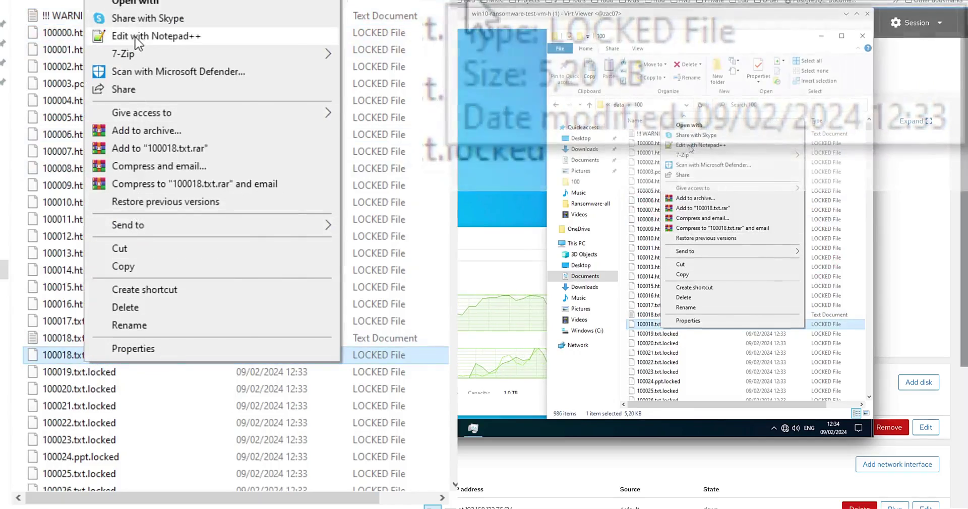
{"action": "left_click", "coordinate": [690, 145]}
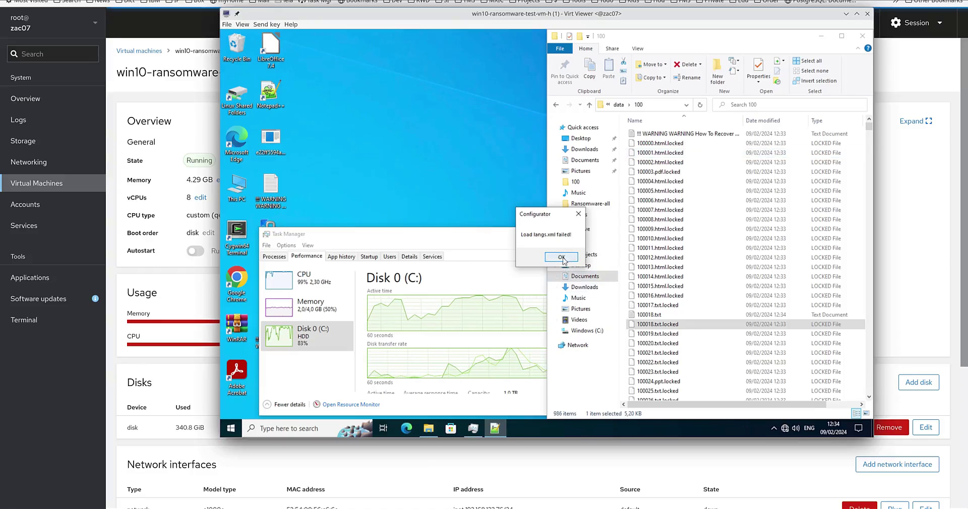
{"action": "left_click", "coordinate": [562, 257]}
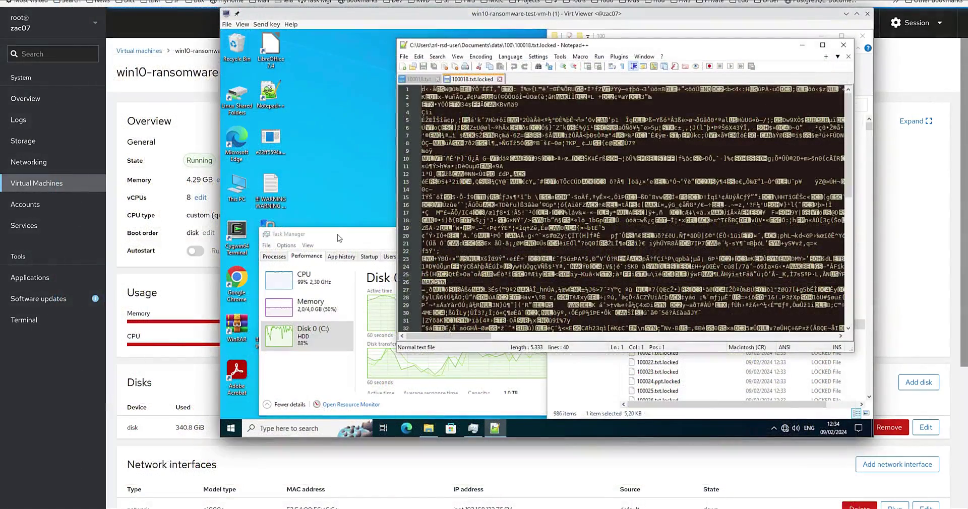
{"action": "left_click", "coordinate": [338, 238]}
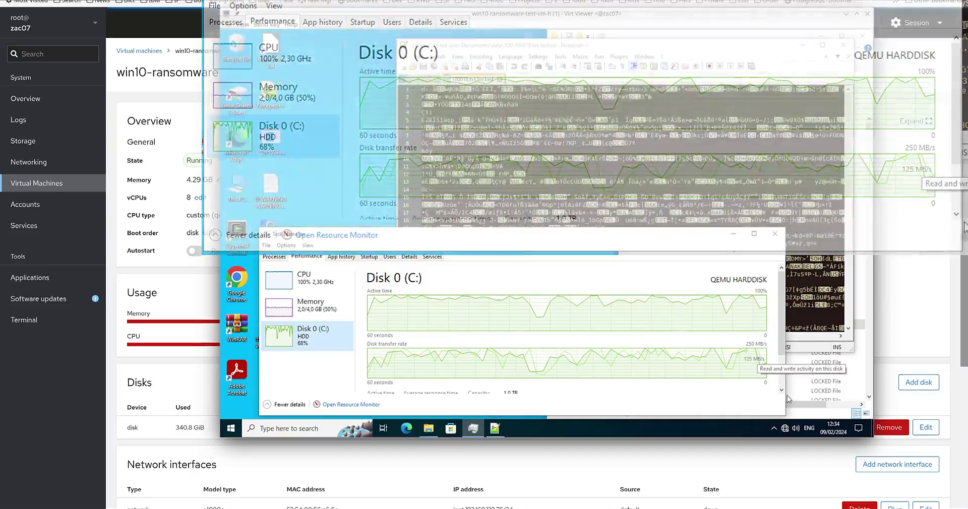
{"action": "key", "text": "ctrl+F9"}
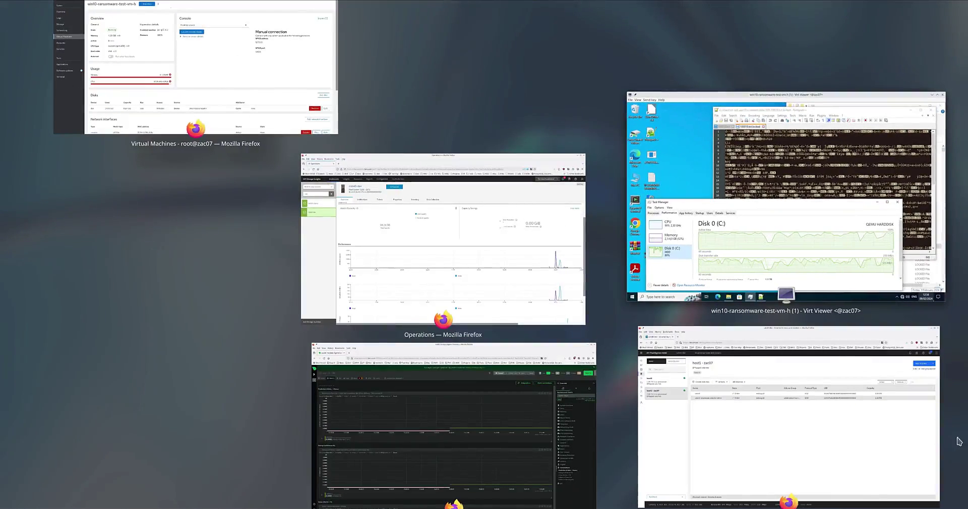
Step: On the Netdata dashboard, watch Voting Confidence reach 95% and scroll to Inference Time
{"action": "left_click", "coordinate": [528, 412]}
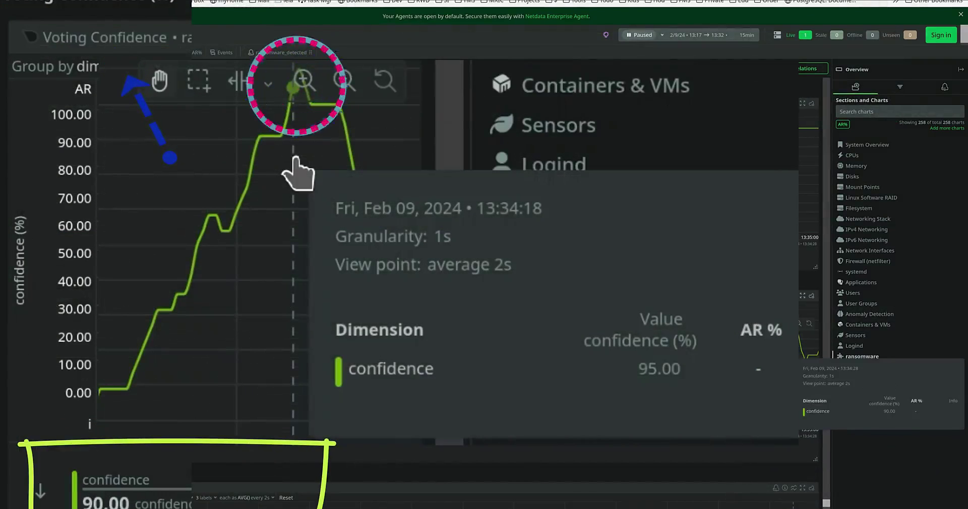
{"action": "scroll", "coordinate": [766, 403], "scroll_direction": "down", "scroll_amount": 8}
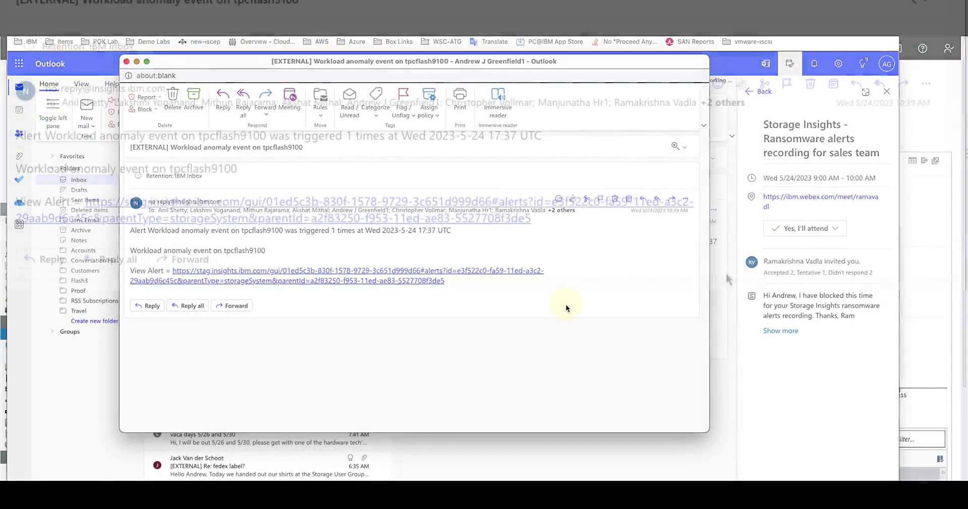
Step: Open the critical Workload Anomaly Event alert's details, which name ECommerce_Volume as the affected volume
{"action": "left_click_drag", "start_coordinate": [215, 136], "coordinate": [412, 138]}
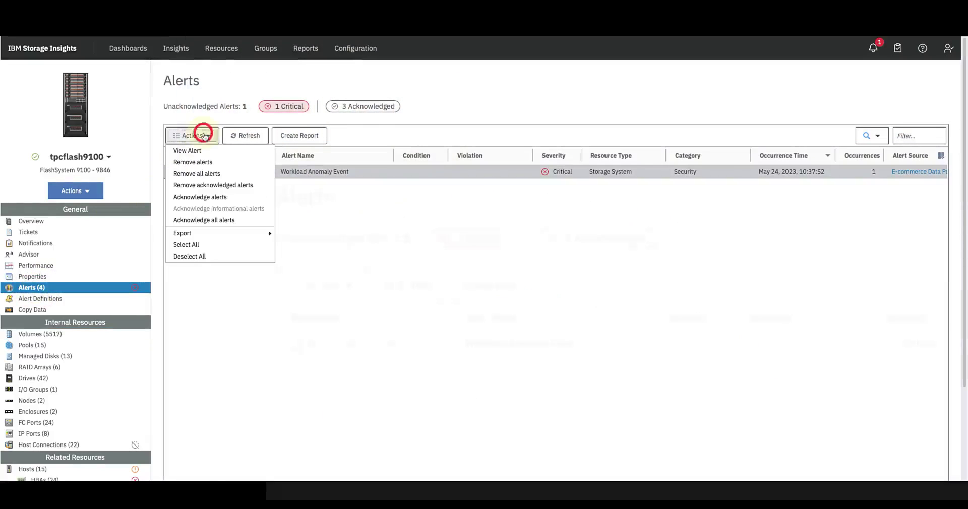
{"action": "left_click", "coordinate": [201, 151]}
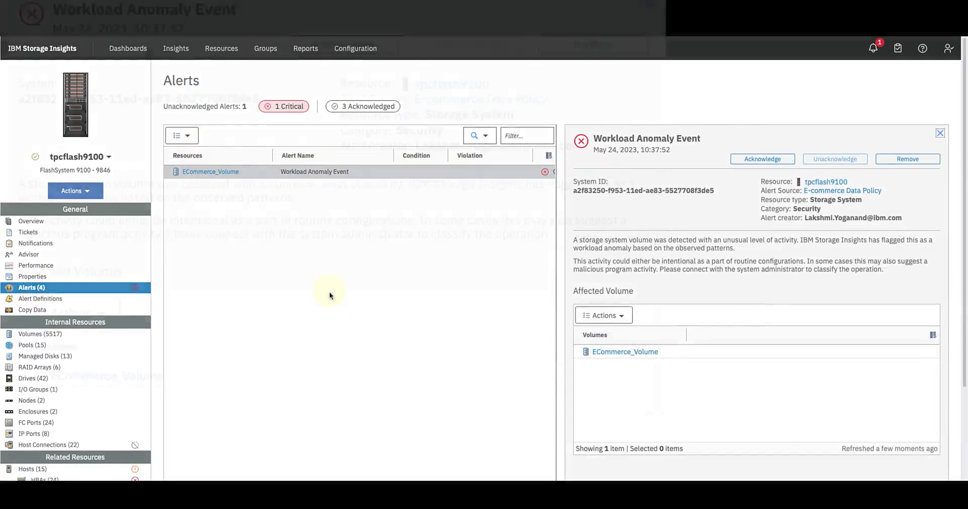
{"action": "left_click_drag", "start_coordinate": [666, 240], "coordinate": [726, 241]}
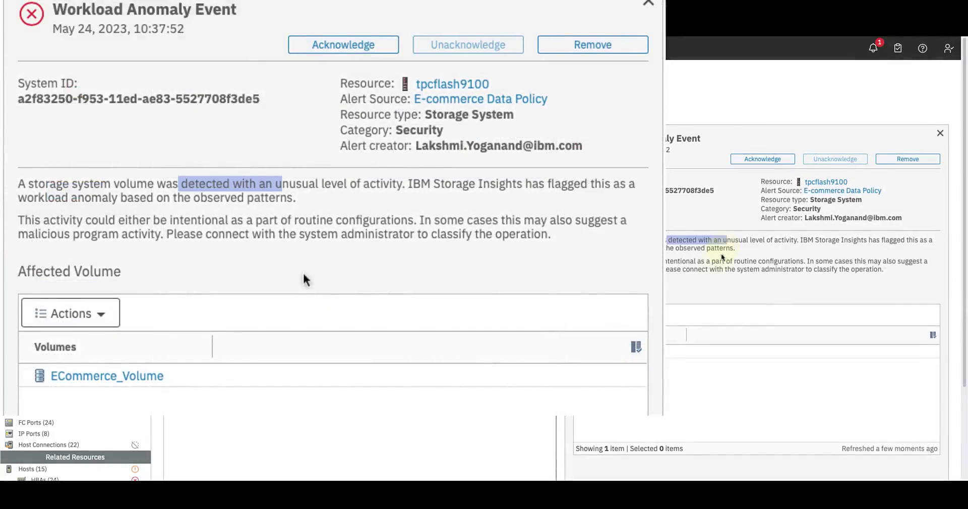
{"action": "left_click", "coordinate": [707, 291]}
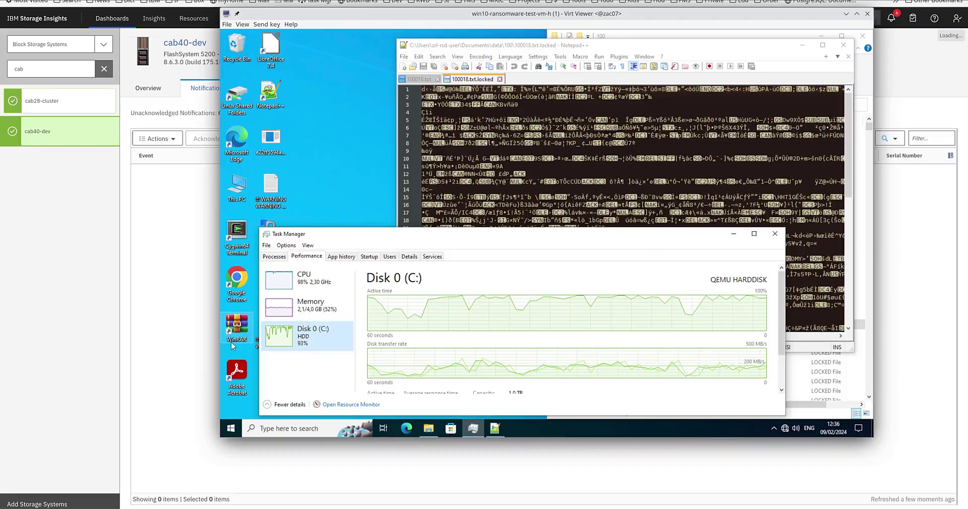
Step: Shut down the Windows 10 VM from the Start menu's Power options
{"action": "left_click", "coordinate": [231, 428]}
{"action": "left_click", "coordinate": [221, 399]}
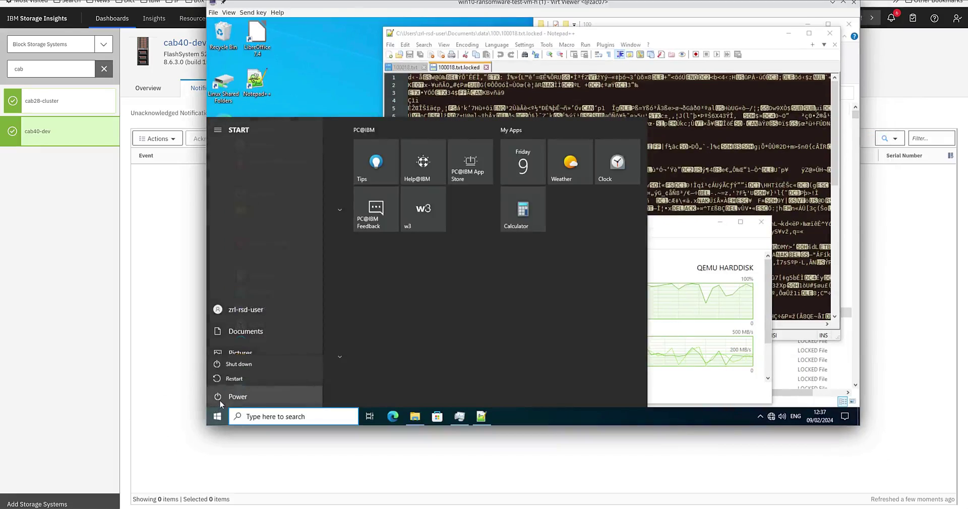
{"action": "left_click", "coordinate": [249, 359]}
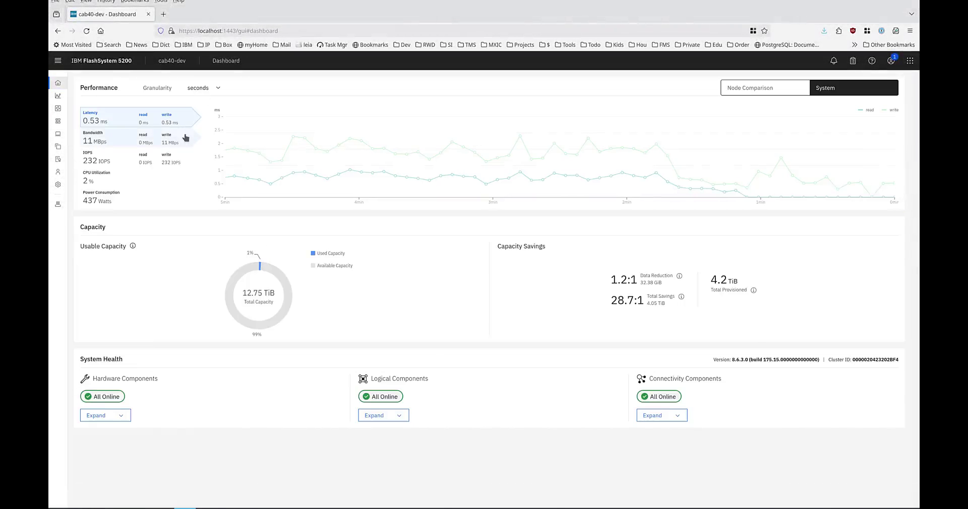
Step: Bring the cab40-dev FlashSystem dashboard window to the front
{"action": "key", "text": "super+w"}
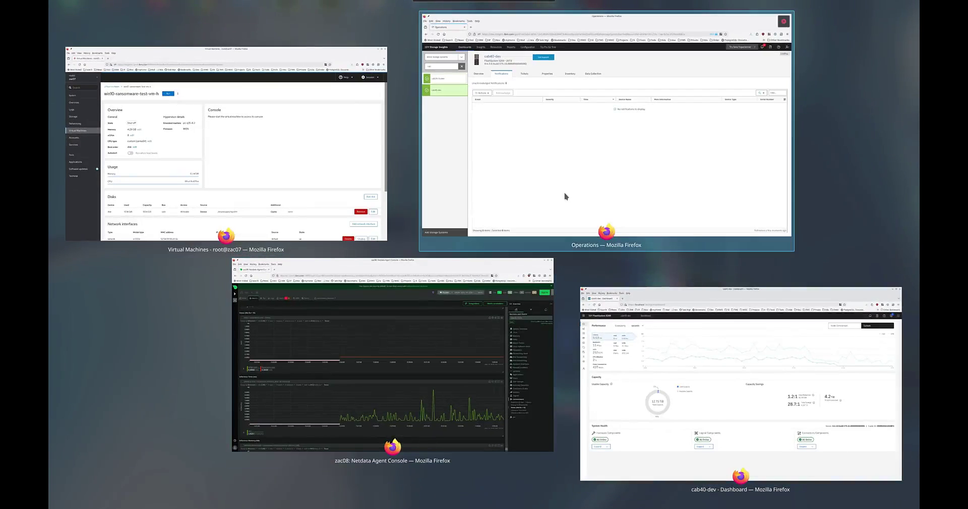
{"action": "left_click", "coordinate": [295, 148]}
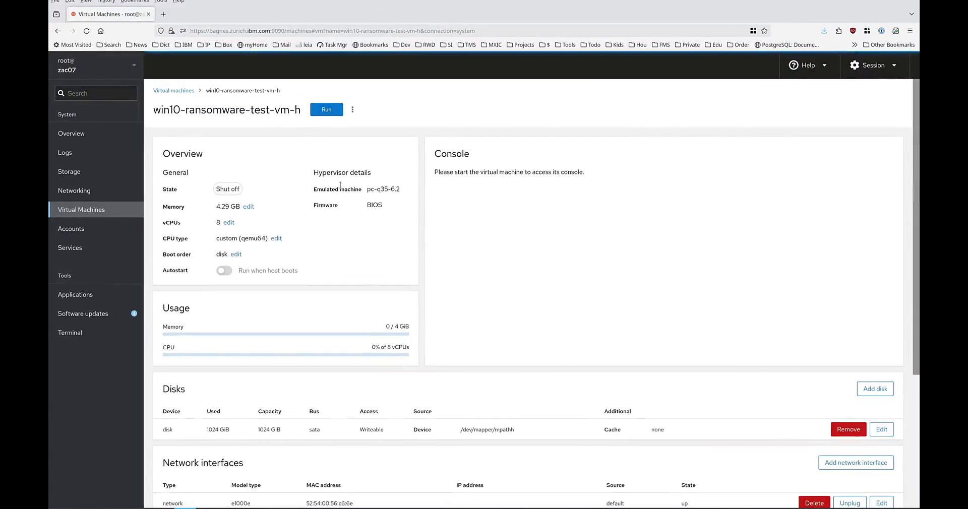
{"action": "key", "text": "super+w"}
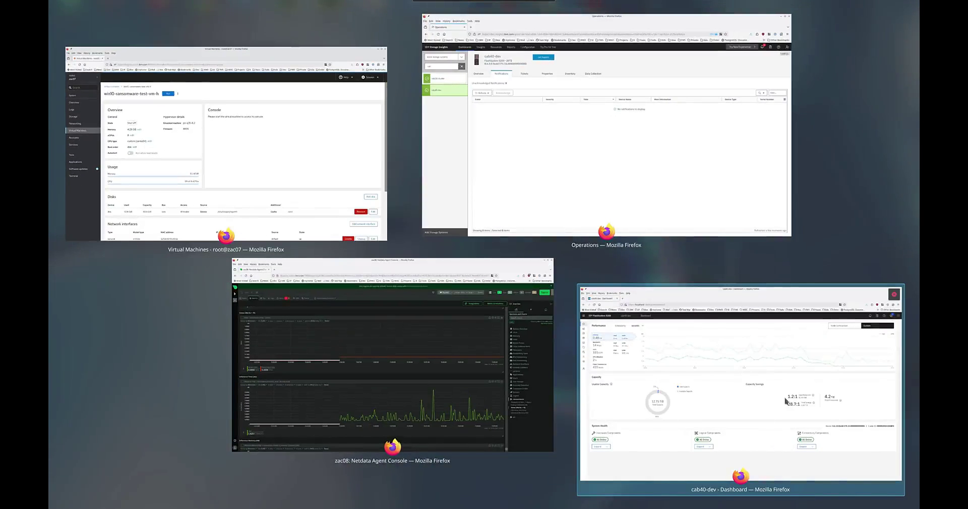
{"action": "left_click", "coordinate": [739, 399]}
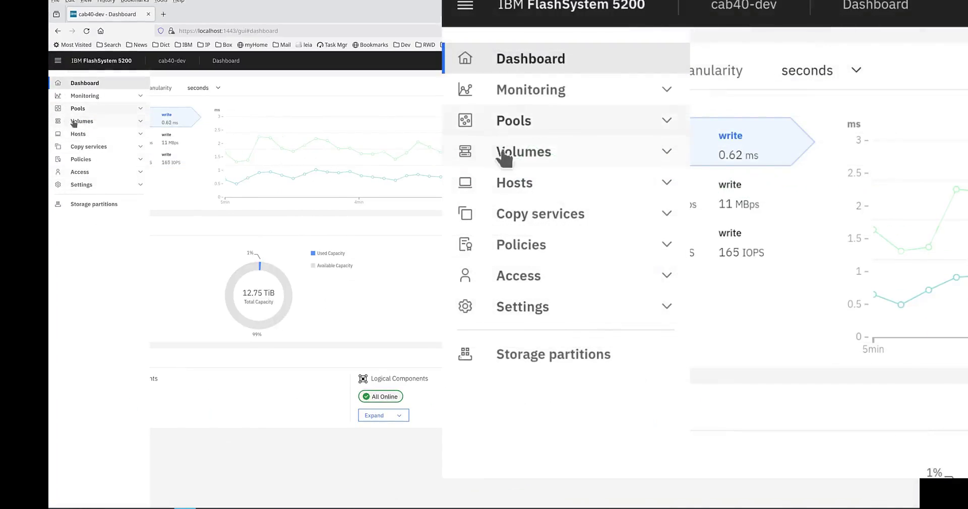
Step: Show snapshot0's actions in the vdisk4 ransomware detection demo volume group's local snapshots
{"action": "left_click", "coordinate": [74, 122]}
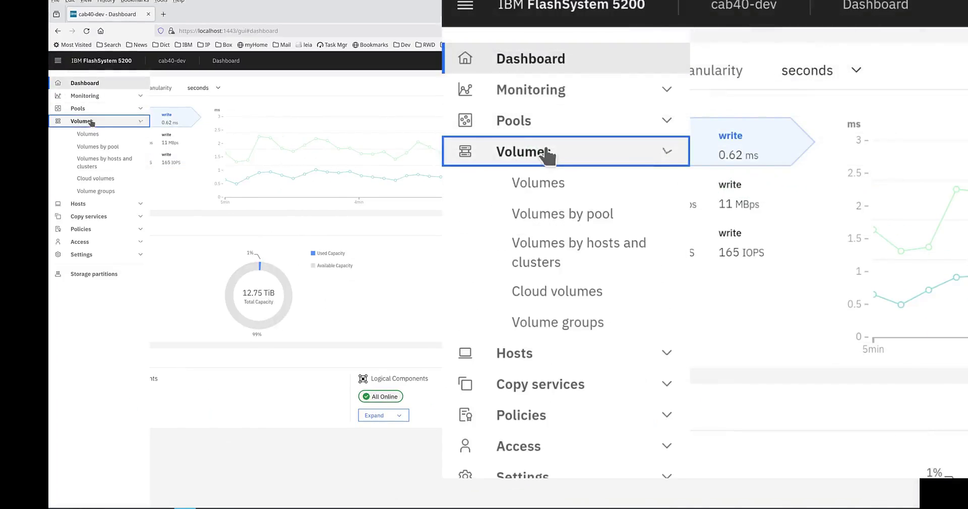
{"action": "left_click", "coordinate": [99, 191]}
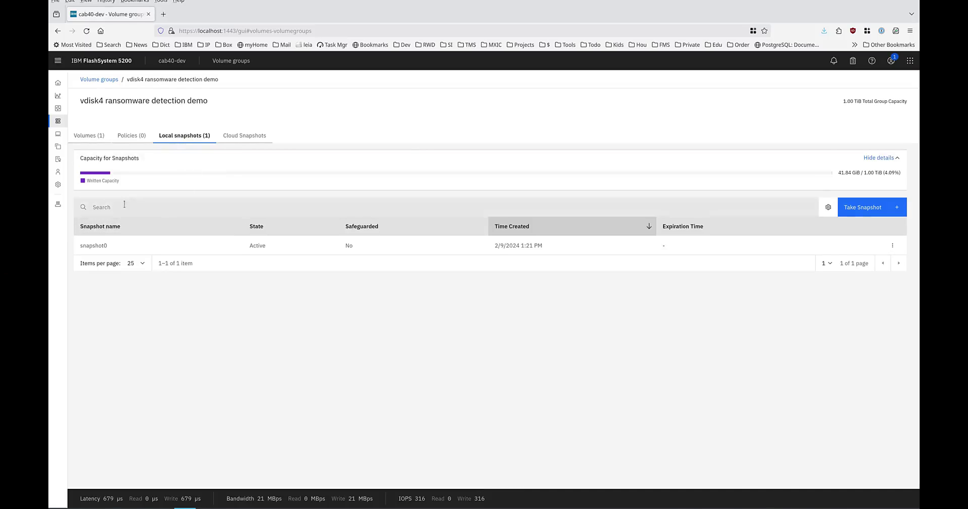
{"action": "left_click", "coordinate": [892, 246]}
Step: Restore from snapshot0 using Subset of Volumes, with only vdisk4 ransomware detection demo selected
{"action": "left_click", "coordinate": [853, 293]}
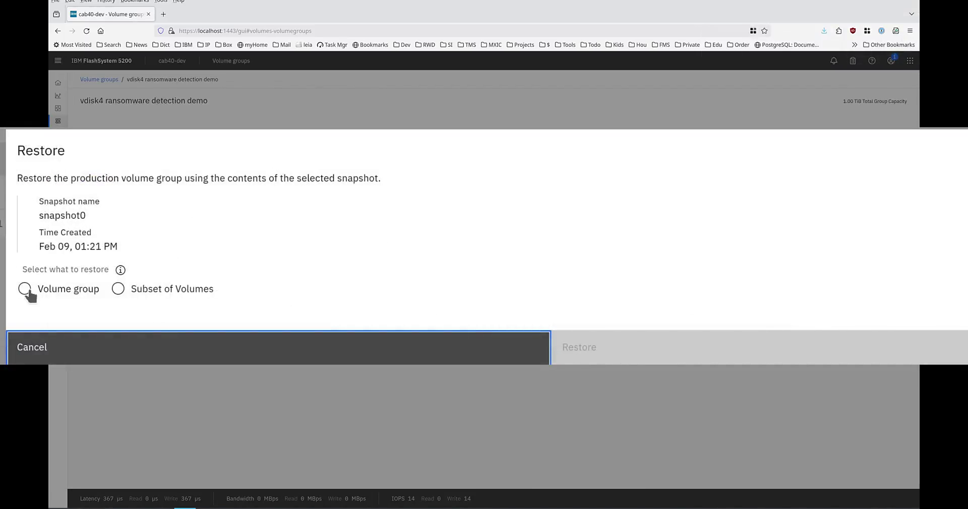
{"action": "left_click", "coordinate": [49, 163]}
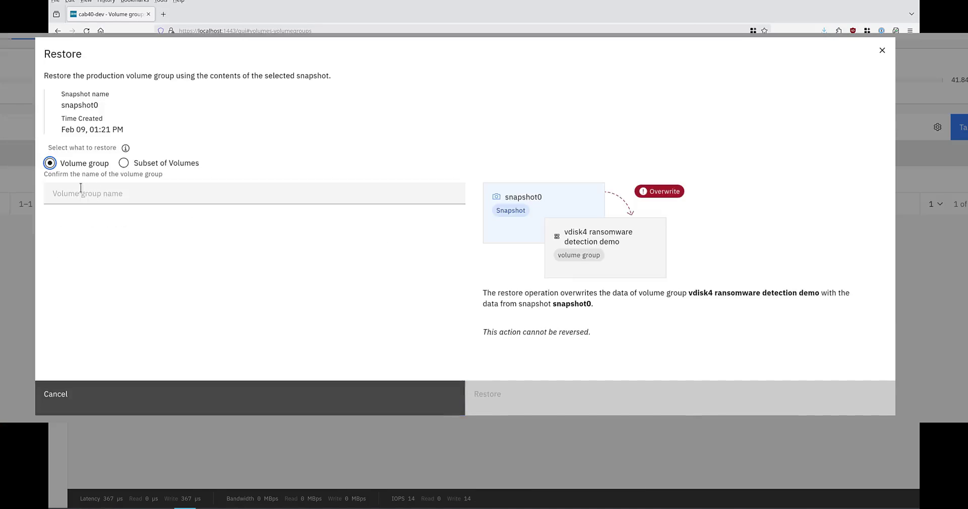
{"action": "left_click", "coordinate": [124, 163]}
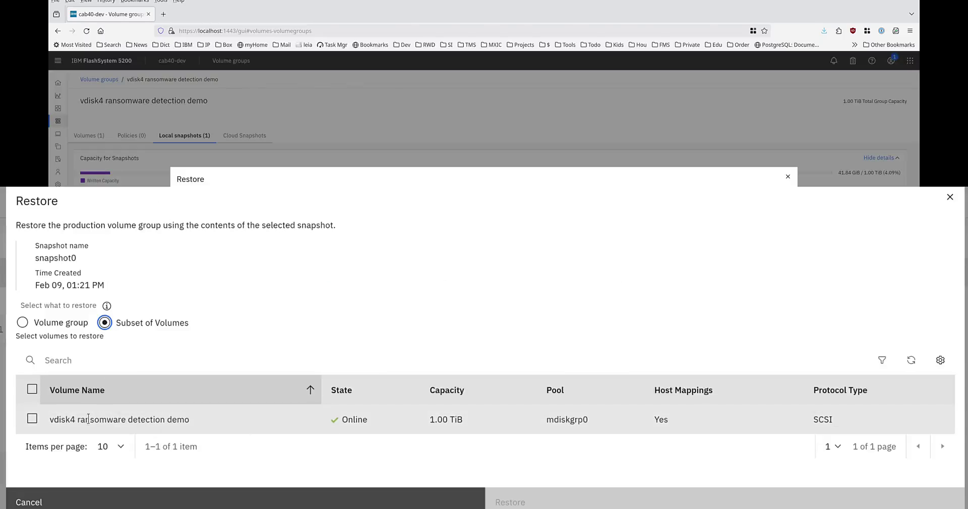
{"action": "left_click", "coordinate": [33, 419]}
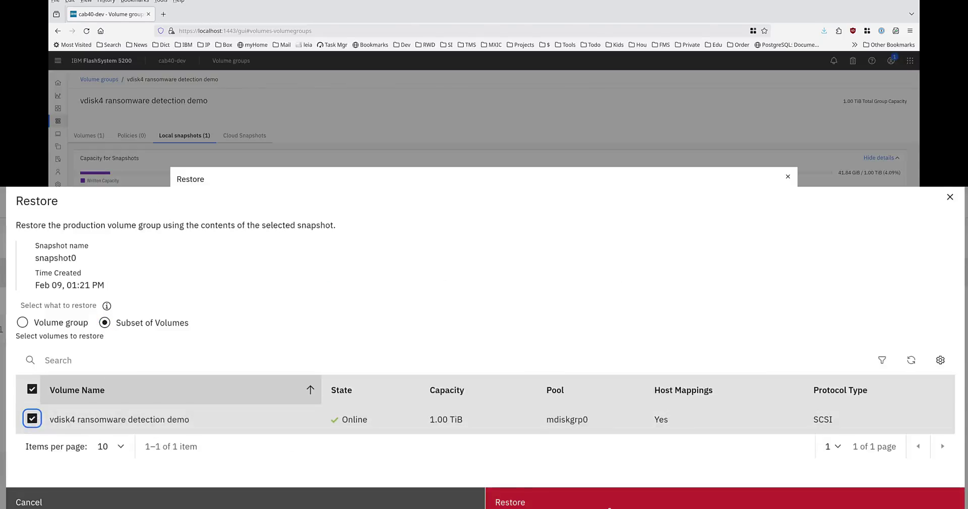
Step: Confirm the restore by entering 'vdisk4 ransomware detection demo', then close the finished progress
{"action": "left_click", "coordinate": [609, 507]}
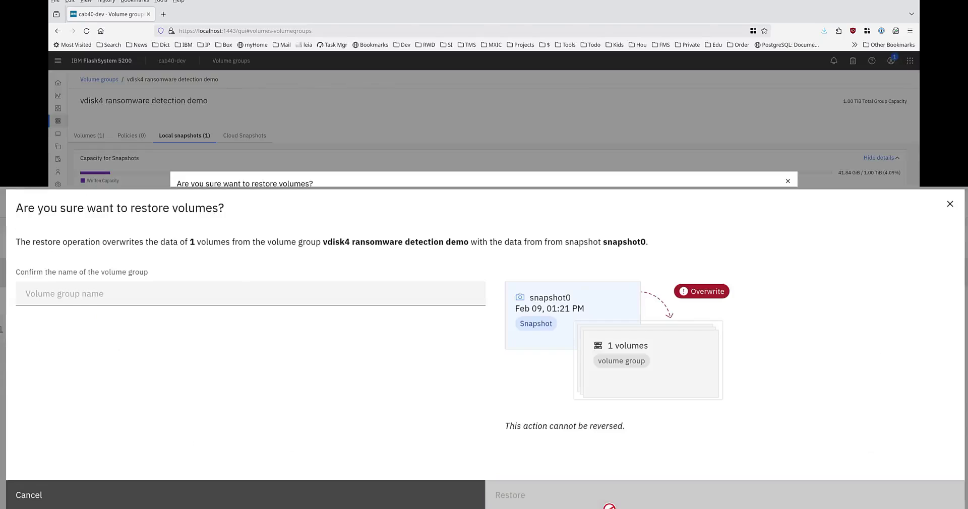
{"action": "left_click", "coordinate": [241, 289]}
{"action": "type", "text": "vdisk4 ransomware dete"}
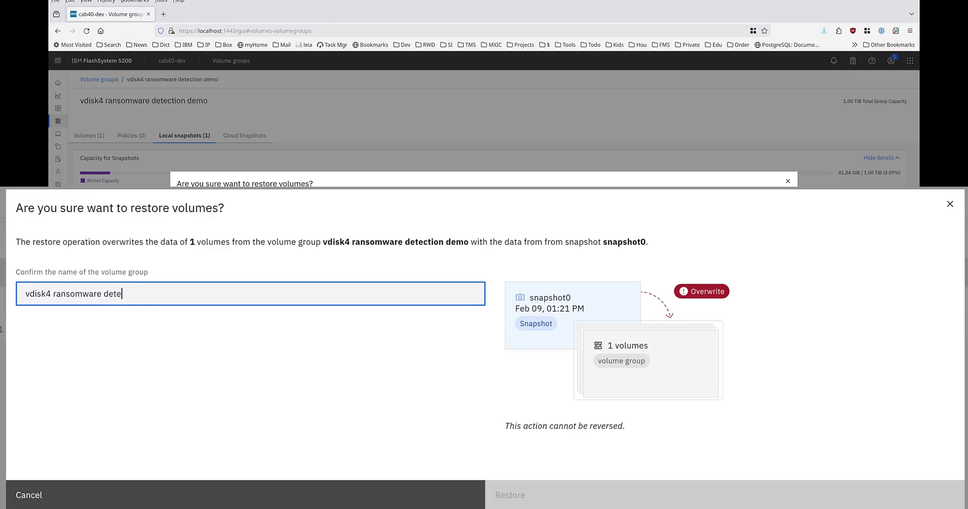
{"action": "type", "text": "ction demo"}
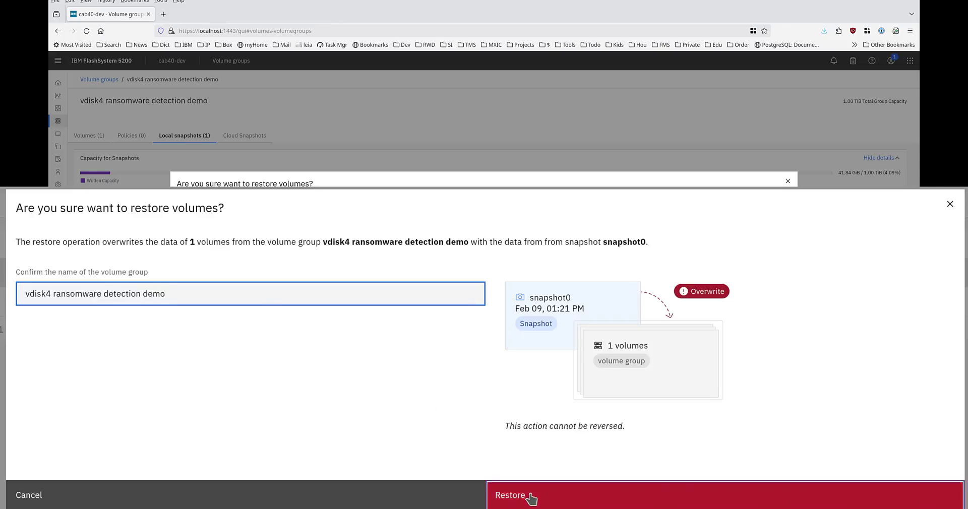
{"action": "left_click", "coordinate": [503, 495]}
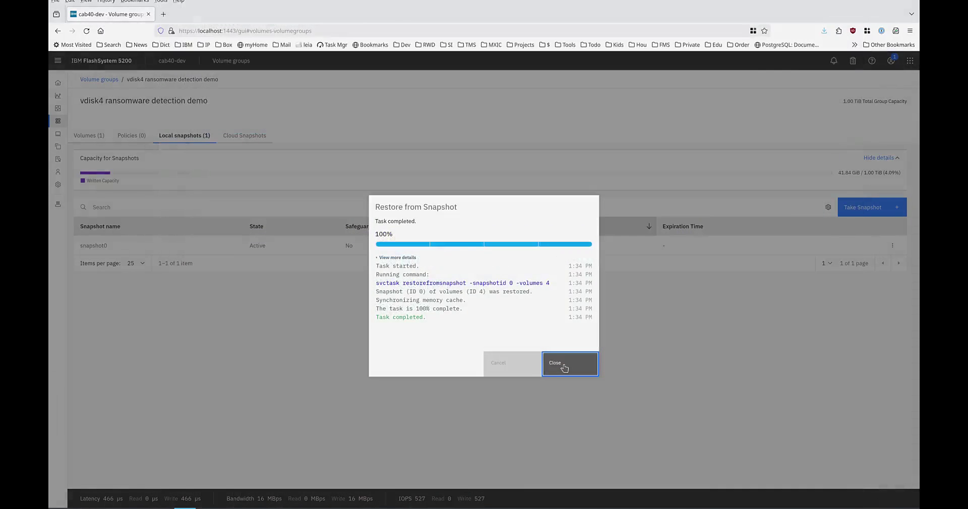
{"action": "left_click", "coordinate": [721, 469]}
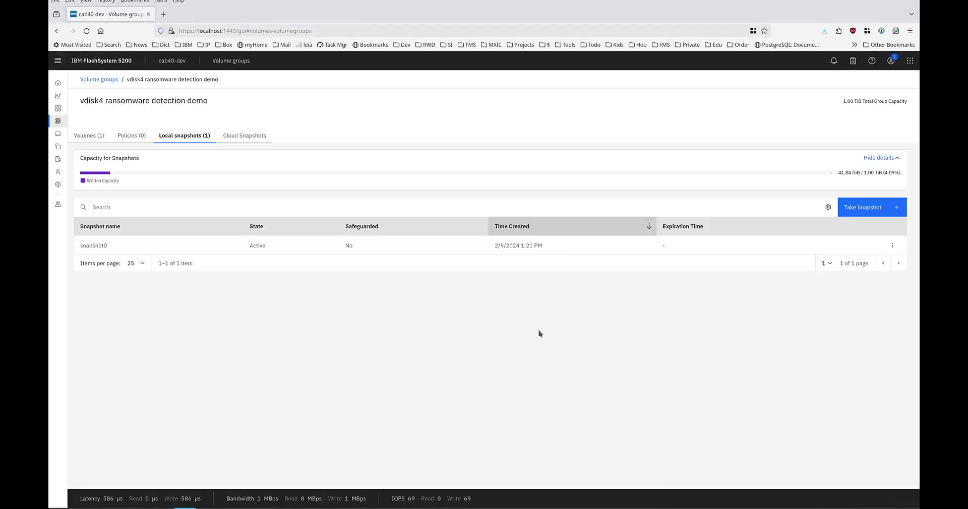
Step: Show the Volumes by hosts and clusters page, listing host1 - zac07's volumes online
{"action": "mouse_move", "coordinate": [83, 123]}
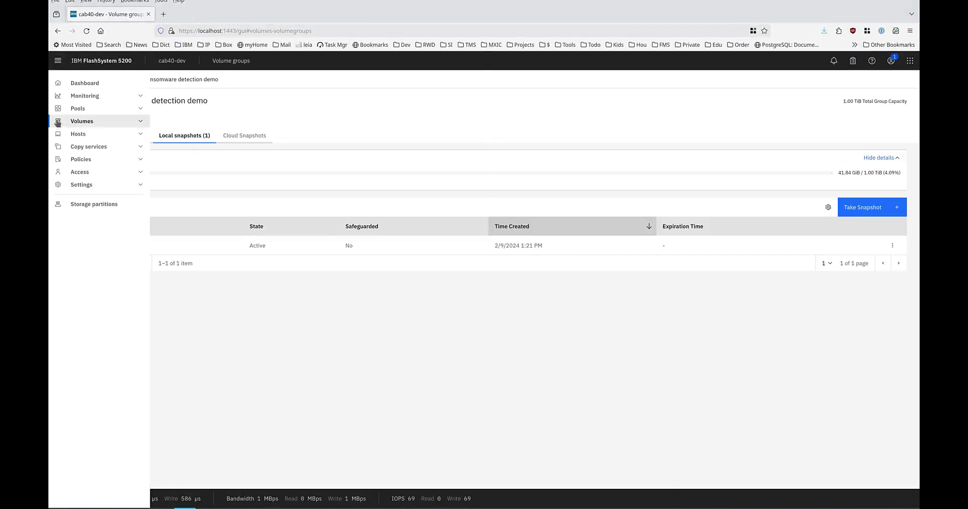
{"action": "left_click", "coordinate": [83, 123]}
{"action": "left_click", "coordinate": [103, 162]}
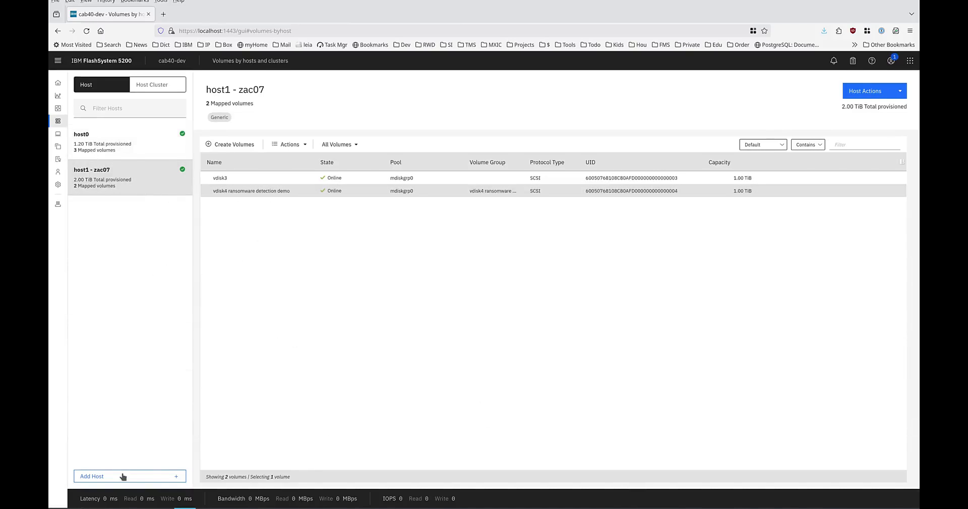
Step: Run win10-ransomware-test-vm-h from the Cockpit Virtual Machines window
{"action": "key", "text": "ctrl+F9"}
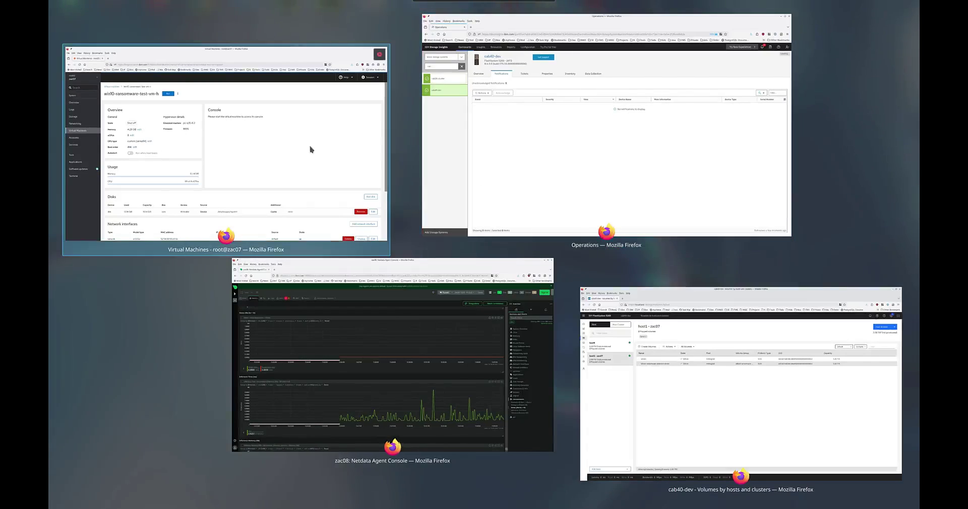
{"action": "left_click", "coordinate": [305, 147]}
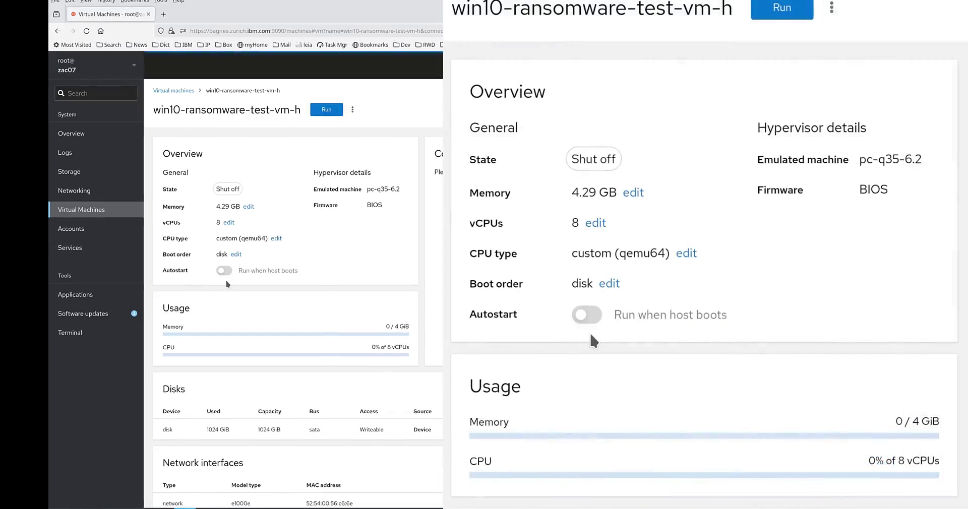
{"action": "left_click", "coordinate": [327, 110]}
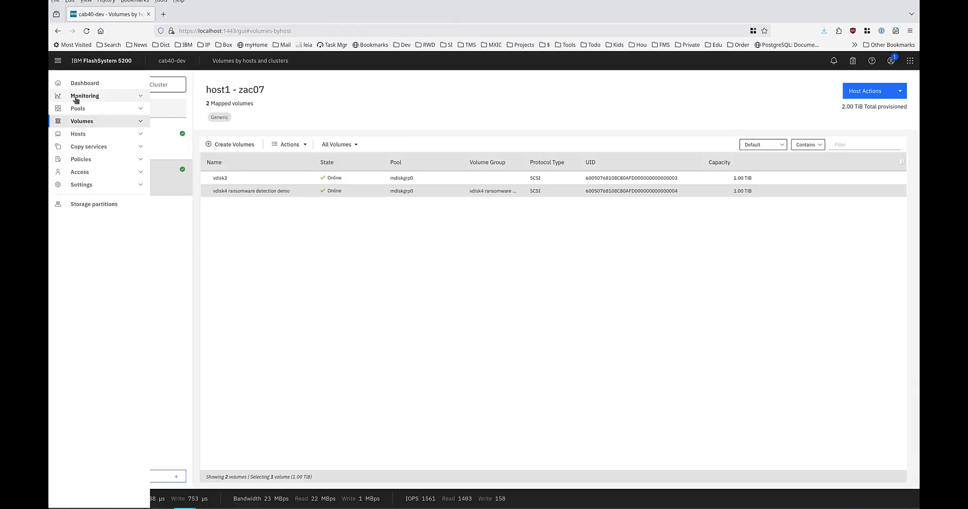
Step: Switch the Windows 10 VM console to full screen
{"action": "left_click", "coordinate": [80, 98]}
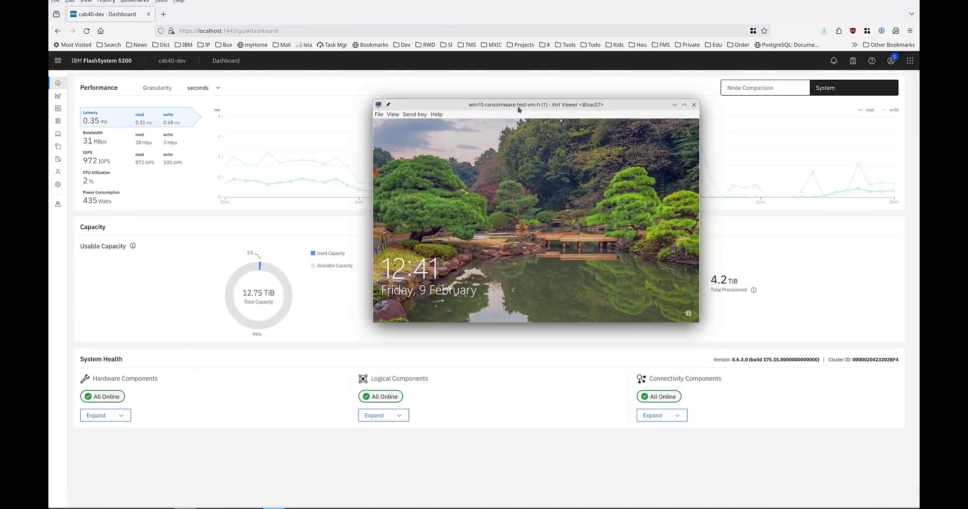
{"action": "left_click", "coordinate": [416, 116]}
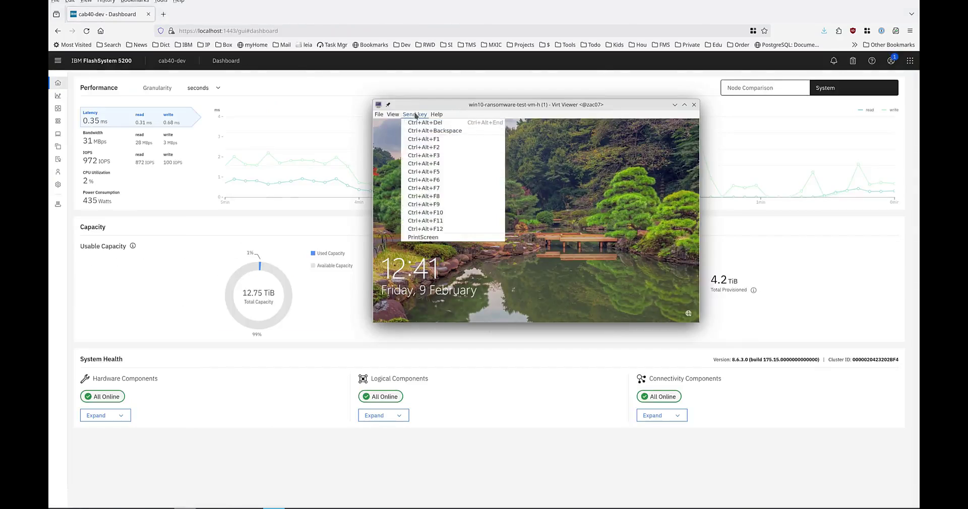
{"action": "left_click", "coordinate": [393, 114]}
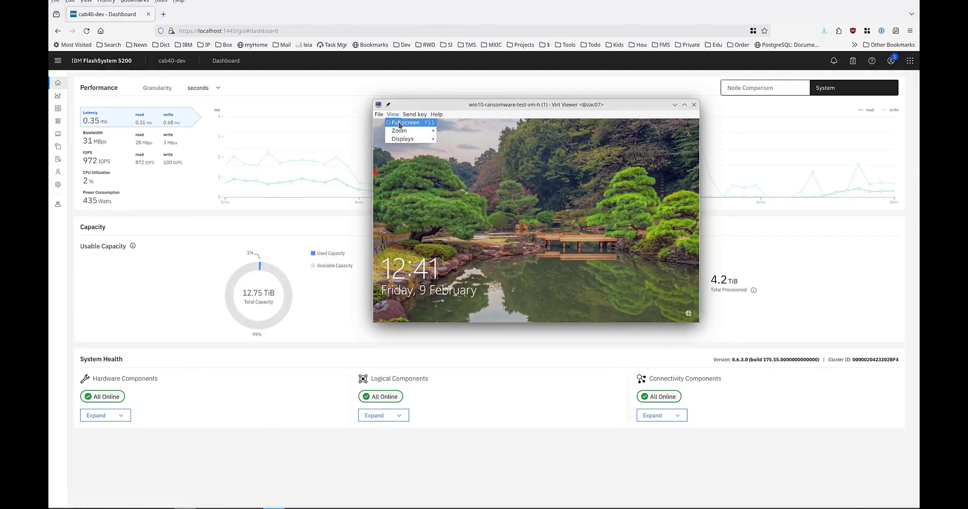
{"action": "left_click", "coordinate": [403, 123]}
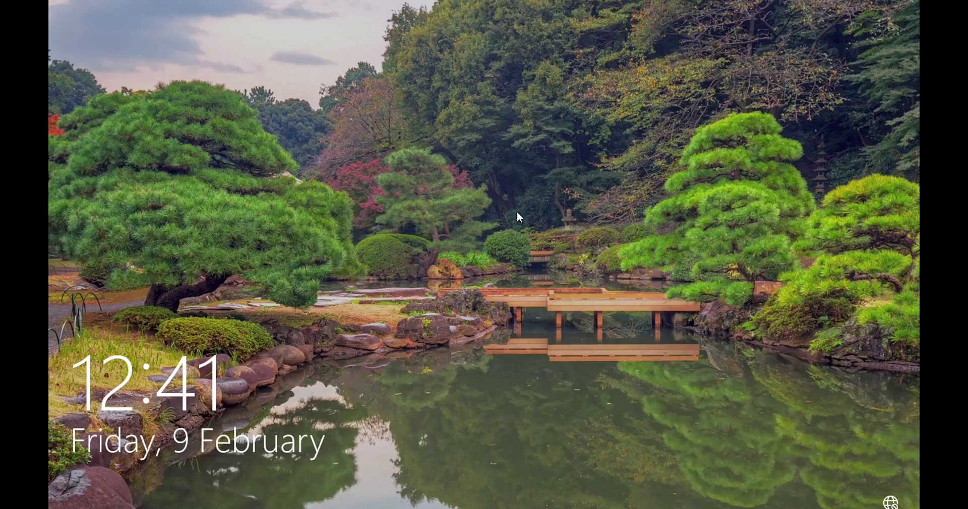
Step: Dismiss the lock screen and sign in with the account password
{"action": "left_click", "coordinate": [518, 213]}
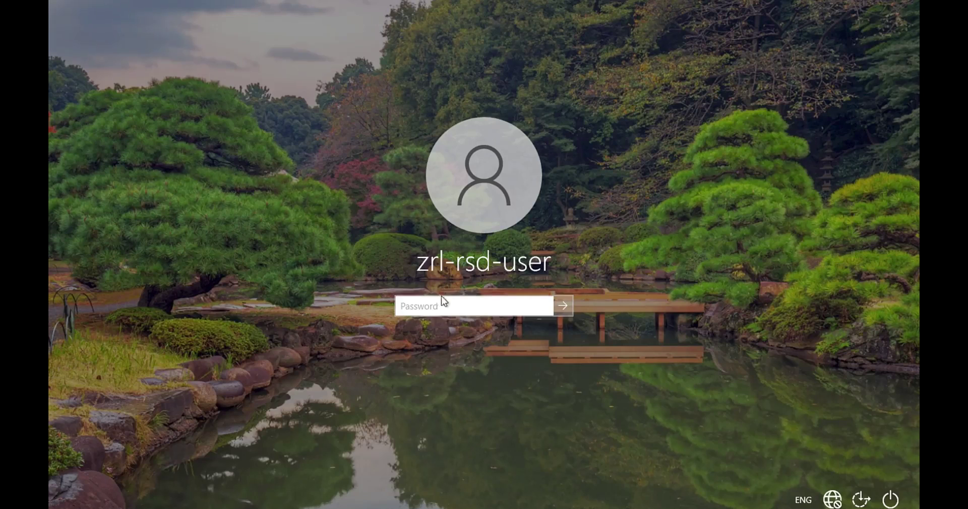
{"action": "left_click", "coordinate": [451, 308]}
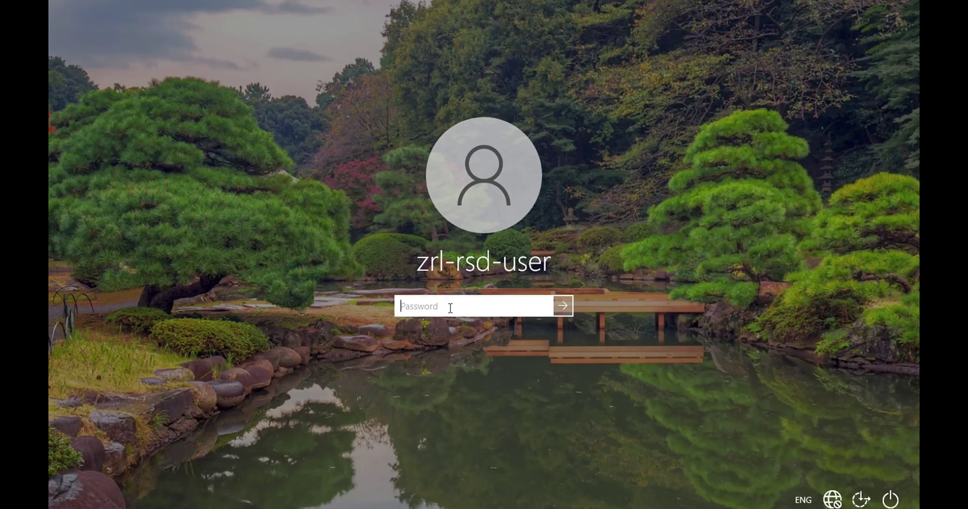
{"action": "type", "text": "********************"}
{"action": "key", "text": "Return"}
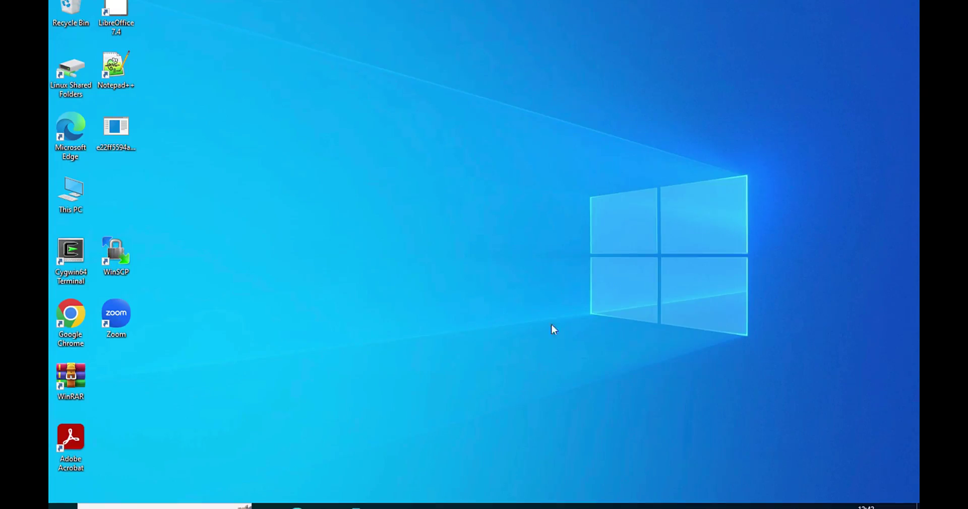
Step: Browse from This PC into Documents > data > 100
{"action": "double_click", "coordinate": [75, 197]}
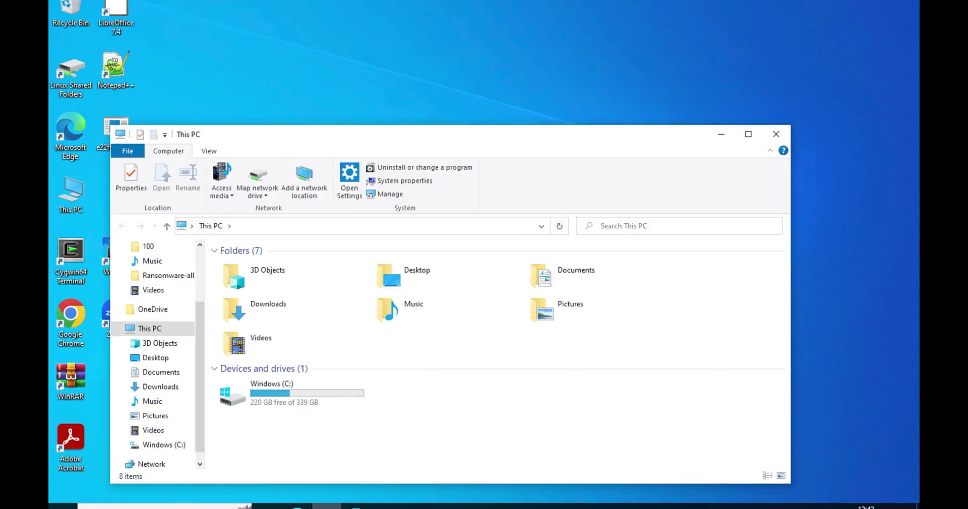
{"action": "left_click_drag", "start_coordinate": [253, 135], "coordinate": [346, 107]}
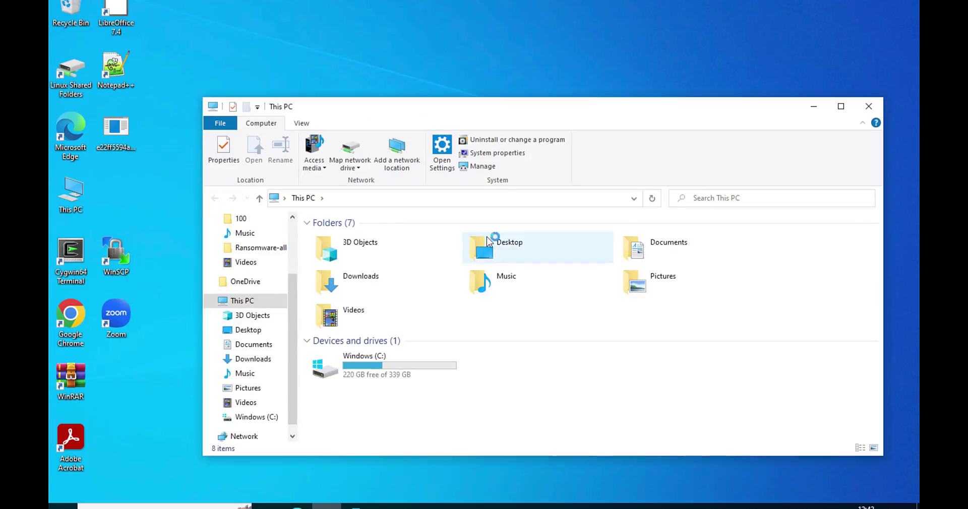
{"action": "left_click", "coordinate": [643, 247]}
{"action": "double_click", "coordinate": [643, 247]}
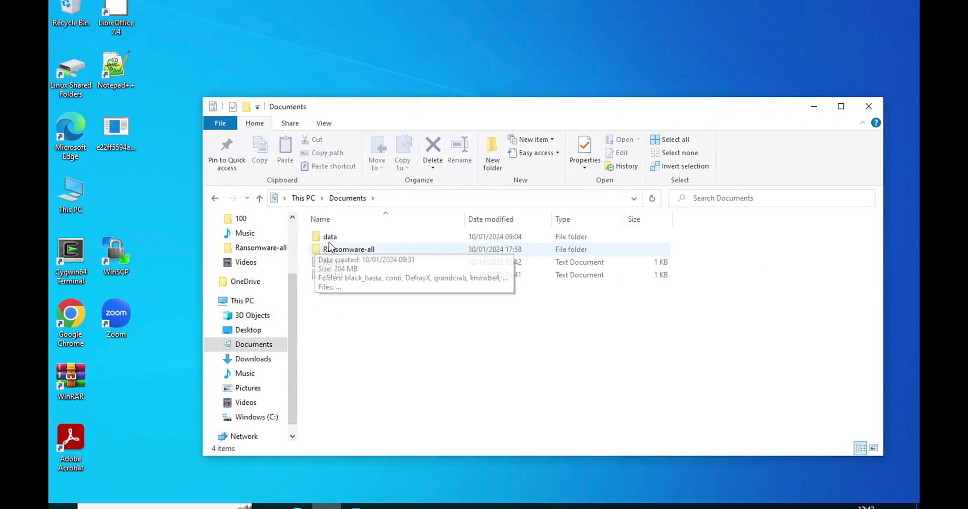
{"action": "double_click", "coordinate": [330, 237]}
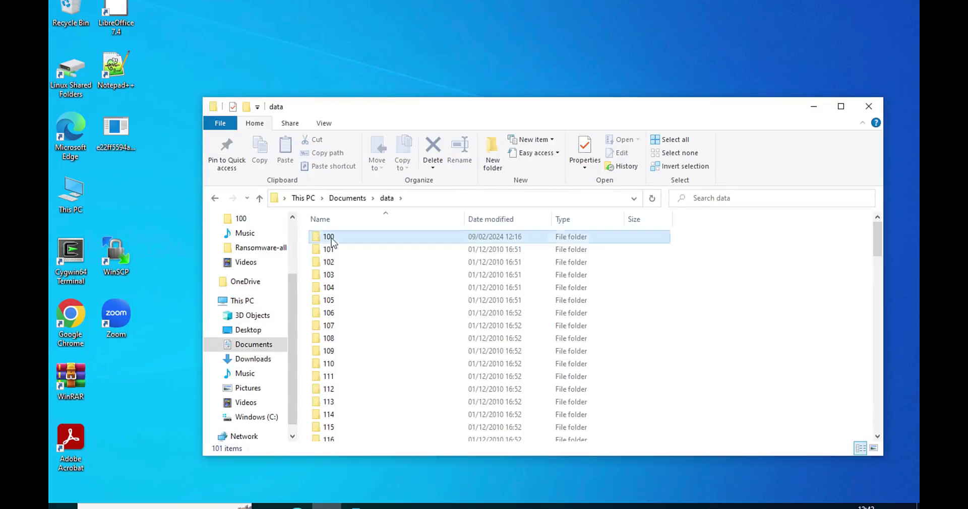
{"action": "double_click", "coordinate": [333, 241]}
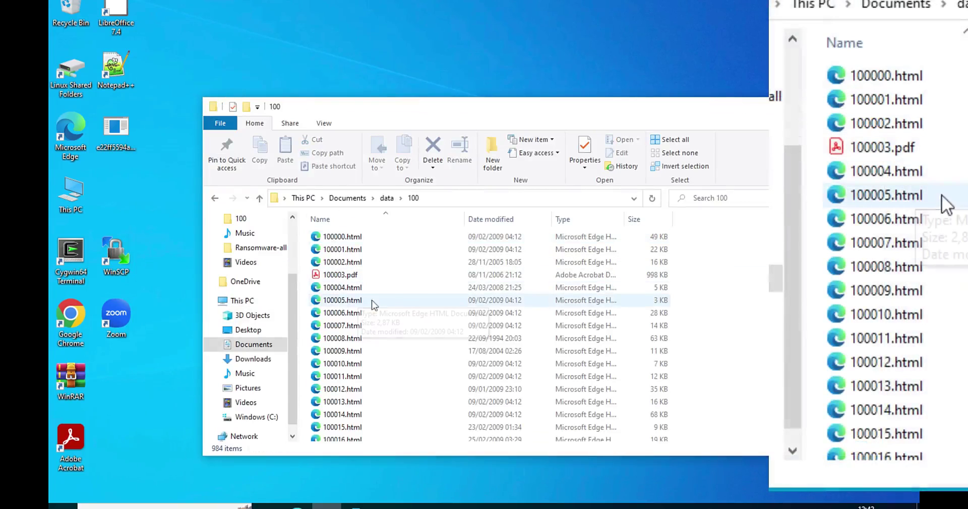
{"action": "scroll", "coordinate": [384, 312], "scroll_direction": "down", "scroll_amount": 2}
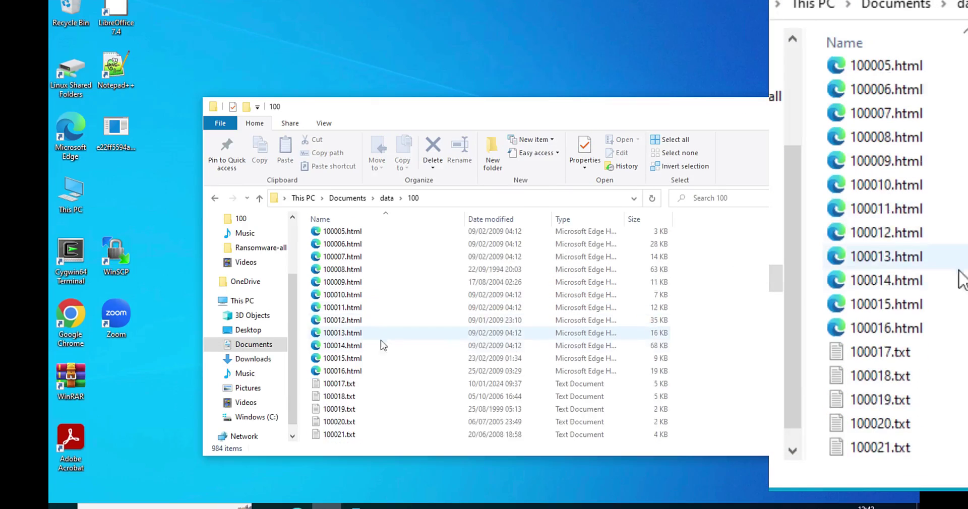
Step: Open 100017.txt in Notepad, then reopen it with Notepad++ to check it's readable
{"action": "double_click", "coordinate": [341, 384]}
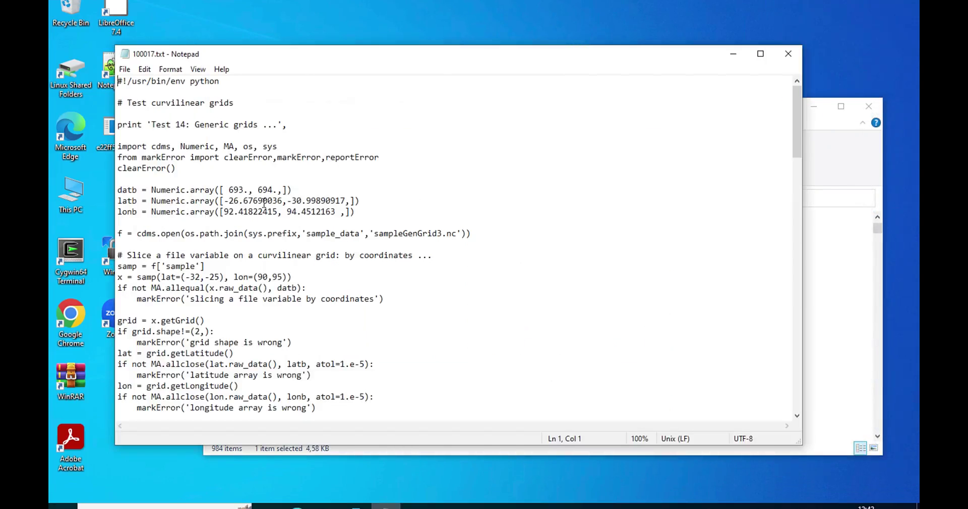
{"action": "left_click", "coordinate": [788, 53]}
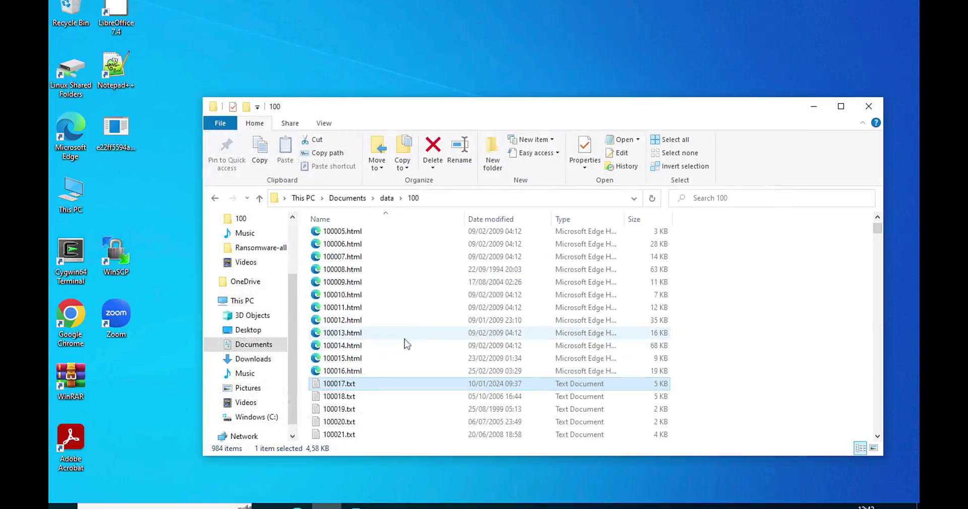
{"action": "right_click", "coordinate": [354, 381]}
{"action": "left_click", "coordinate": [395, 129]}
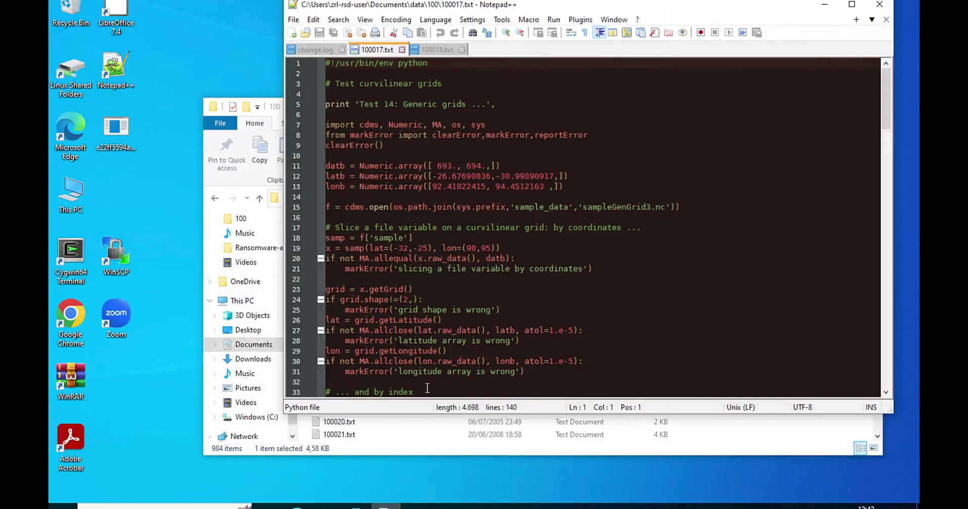
Step: Return to Explorer and scroll through folder 100's file list
{"action": "left_click", "coordinate": [429, 456]}
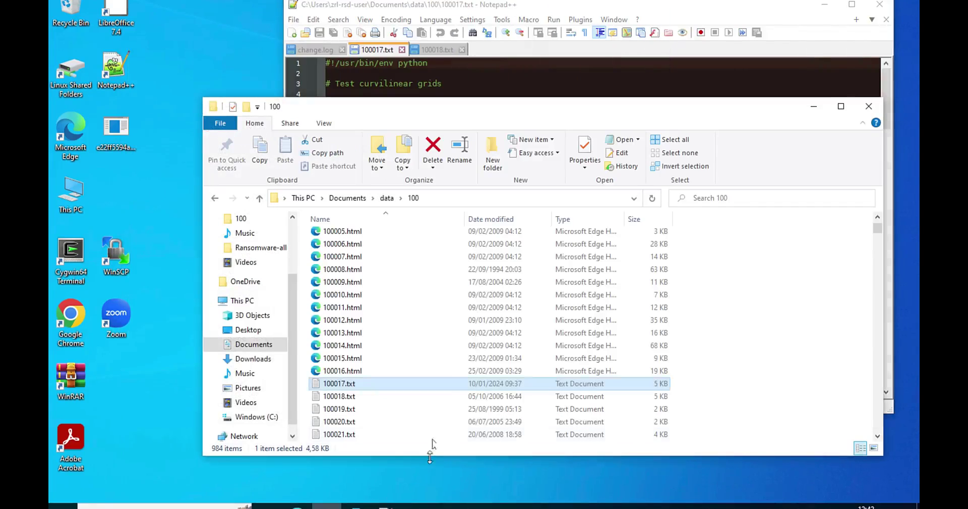
{"action": "scroll", "coordinate": [454, 399], "scroll_direction": "down", "scroll_amount": 8}
{"action": "scroll", "coordinate": [471, 364], "scroll_direction": "up", "scroll_amount": 1}
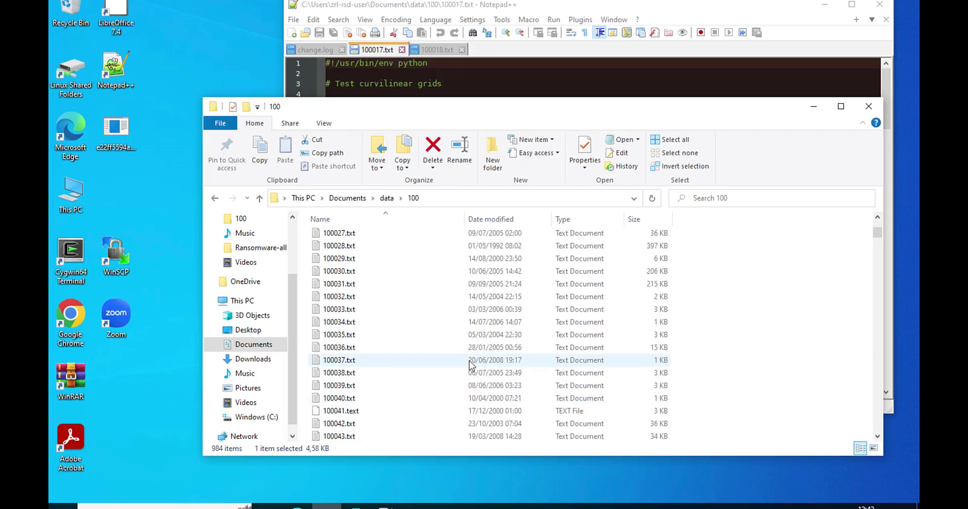
{"action": "scroll", "coordinate": [470, 364], "scroll_direction": "down", "scroll_amount": 6}
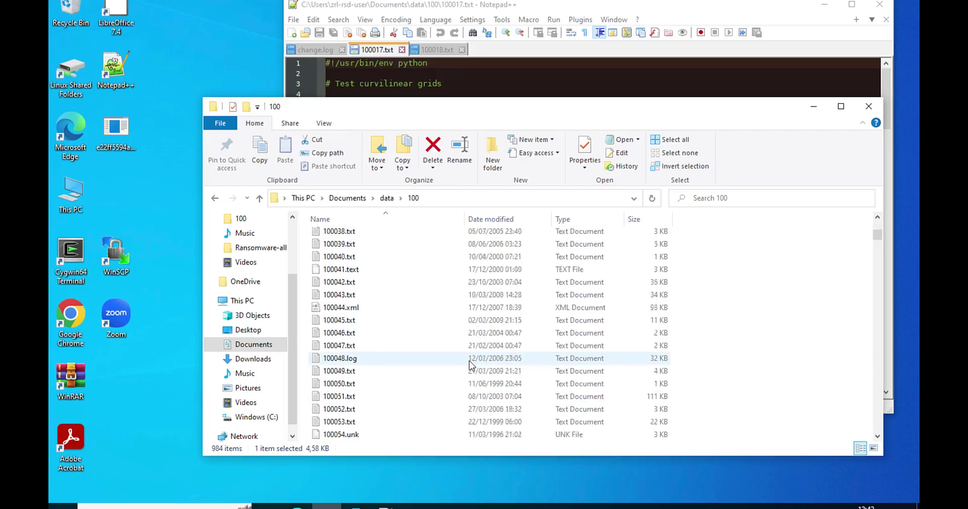
{"action": "scroll", "coordinate": [471, 364], "scroll_direction": "down", "scroll_amount": 4}
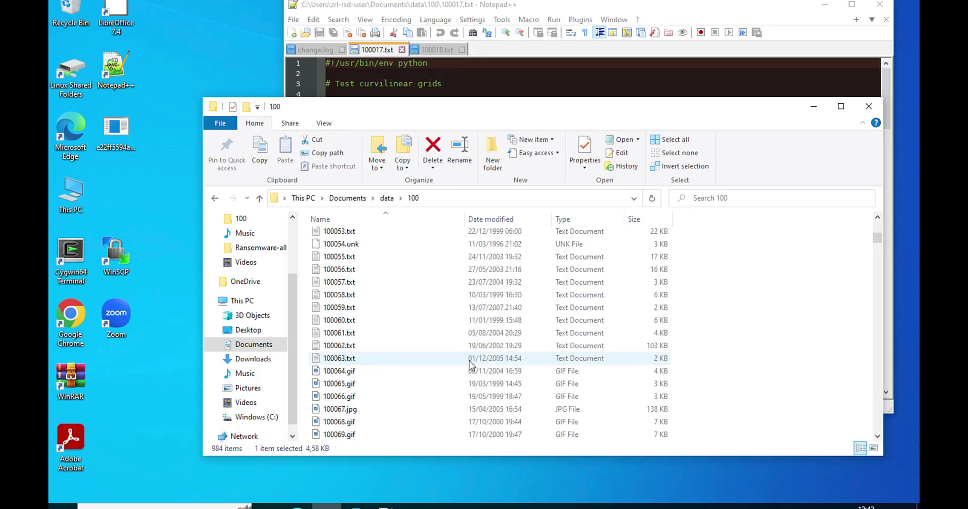
{"action": "scroll", "coordinate": [425, 333], "scroll_direction": "up", "scroll_amount": 16}
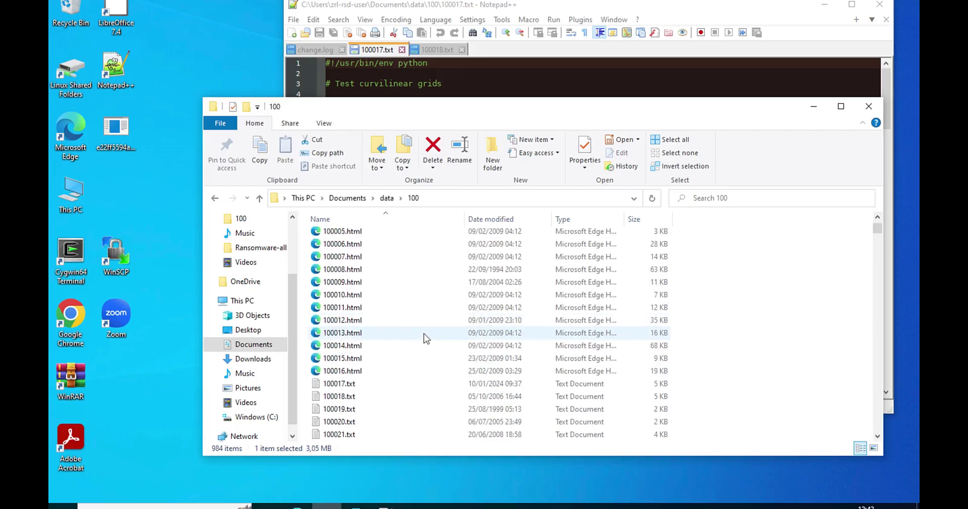
{"action": "scroll", "coordinate": [424, 338], "scroll_direction": "down", "scroll_amount": 2}
Step: Open 100024.ppt, view slide 5 'Linac Coherent Light Source', then close the presentation
{"action": "left_click", "coordinate": [341, 397]}
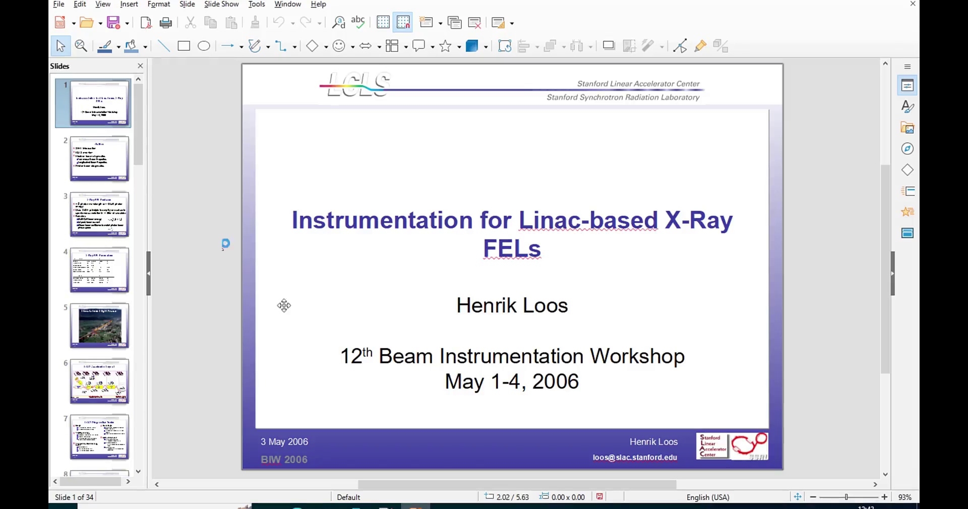
{"action": "left_click", "coordinate": [92, 319]}
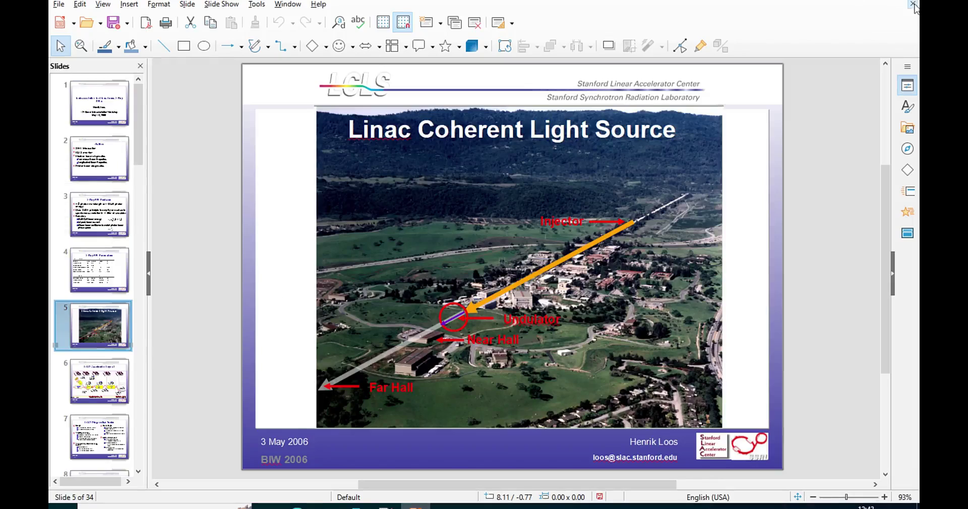
{"action": "left_click", "coordinate": [913, 4]}
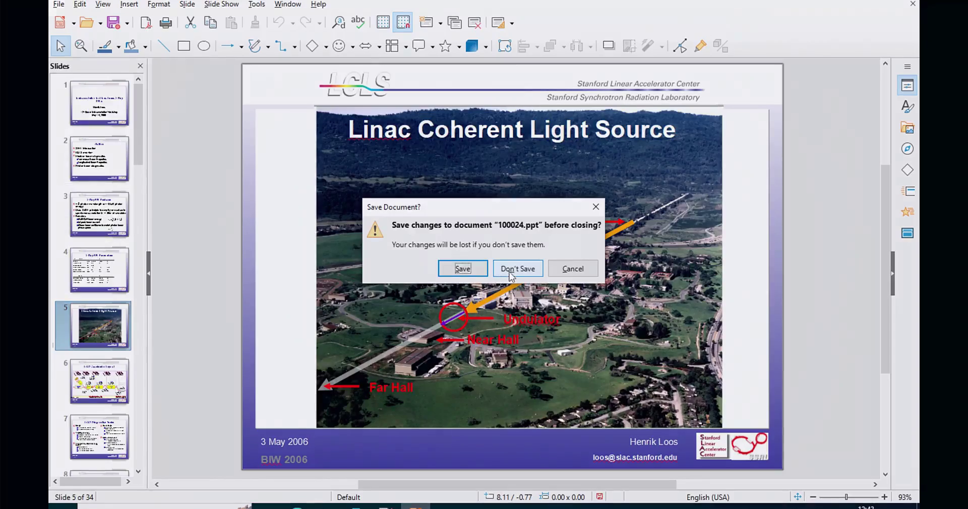